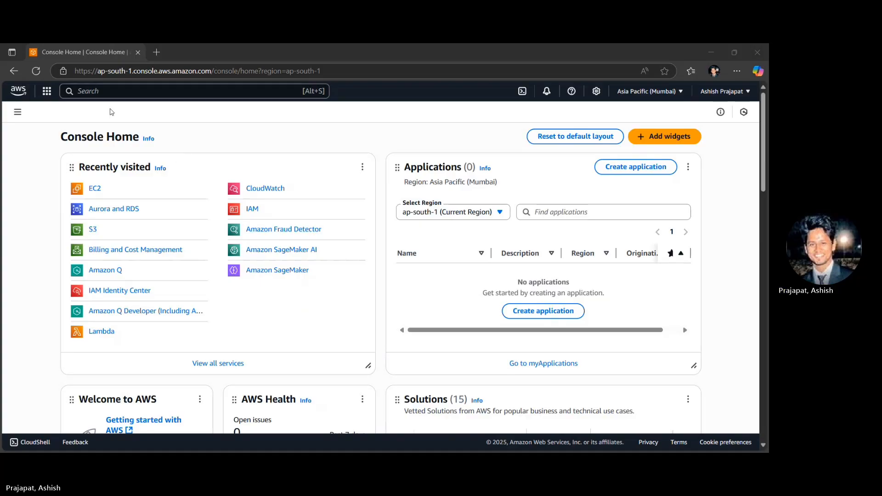
- Find the Aurora and RDS service, go to its databases list and start creating a database
{"action": "left_click", "coordinate": [75, 91]}
{"action": "type", "text": "rds"}
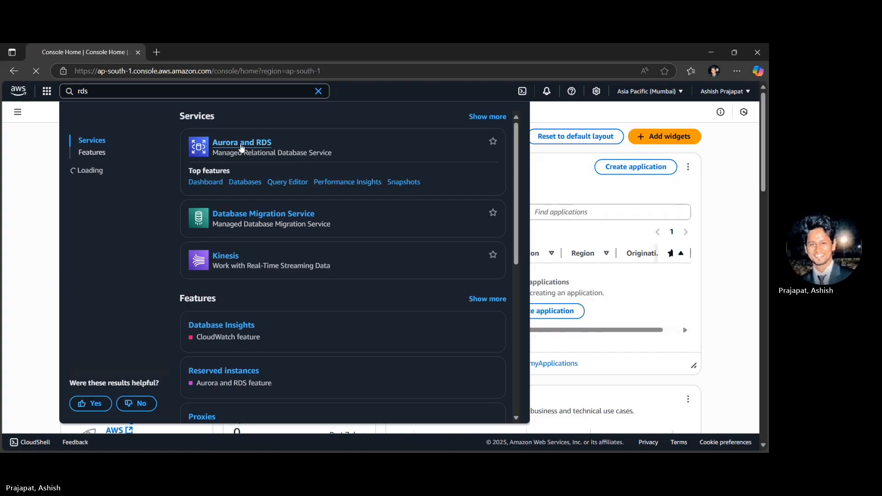
{"action": "left_click", "coordinate": [242, 147]}
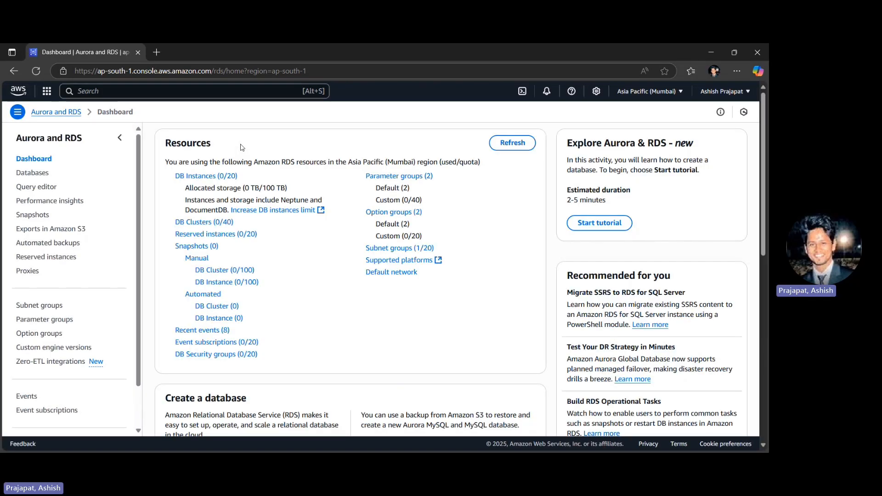
{"action": "left_click", "coordinate": [33, 172]}
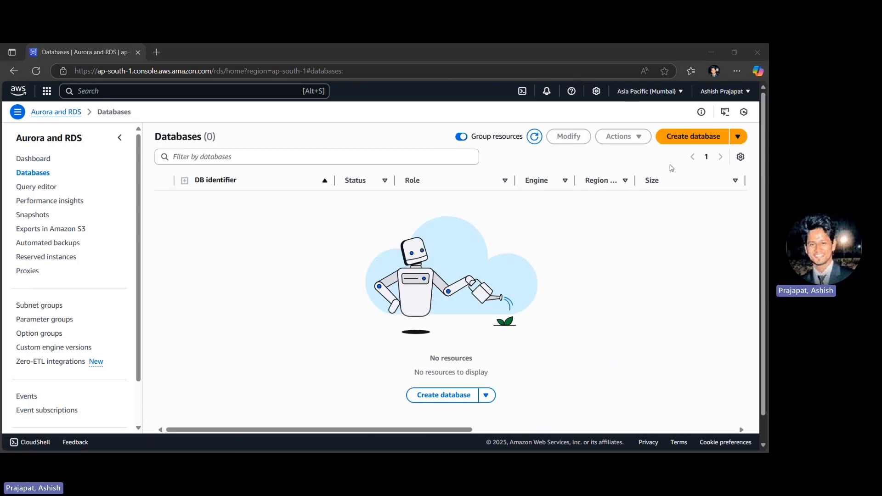
{"action": "left_click", "coordinate": [698, 141]}
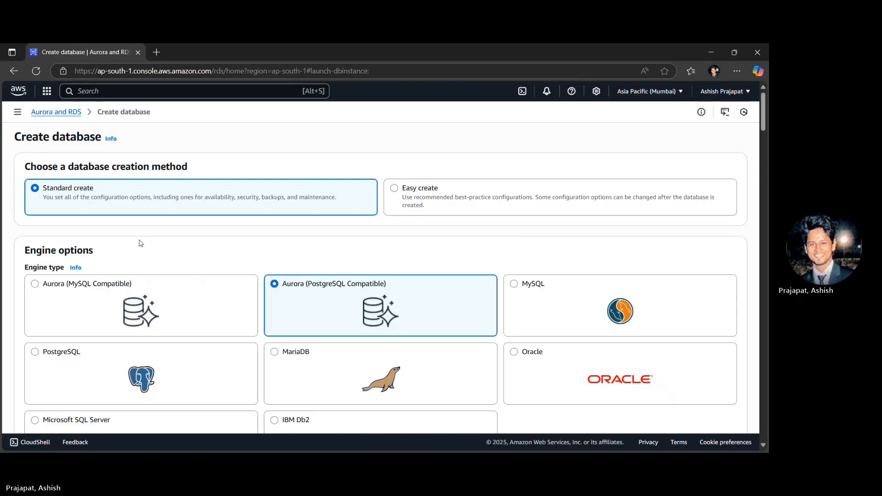
- Choose MySQL as the engine type and the Free tier template for the new database
{"action": "scroll", "coordinate": [135, 247], "scroll_direction": "down", "scroll_amount": 1}
{"action": "scroll", "coordinate": [135, 247], "scroll_direction": "down", "scroll_amount": 1}
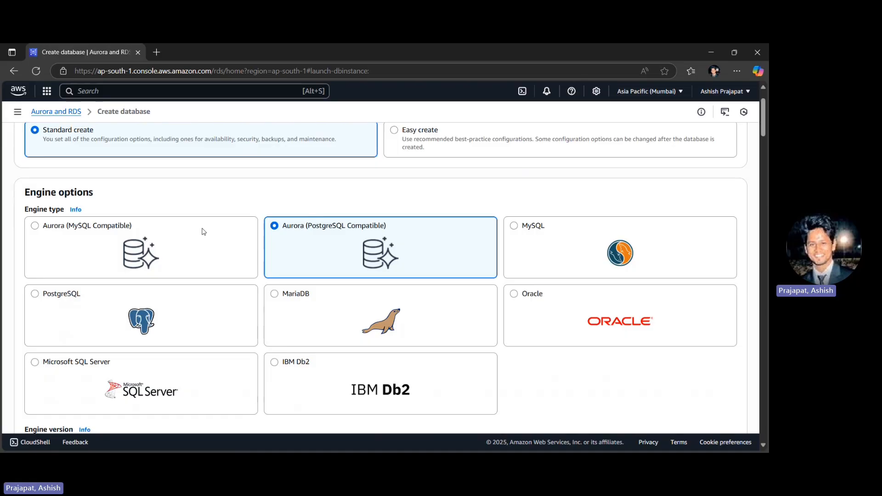
{"action": "left_click", "coordinate": [654, 267]}
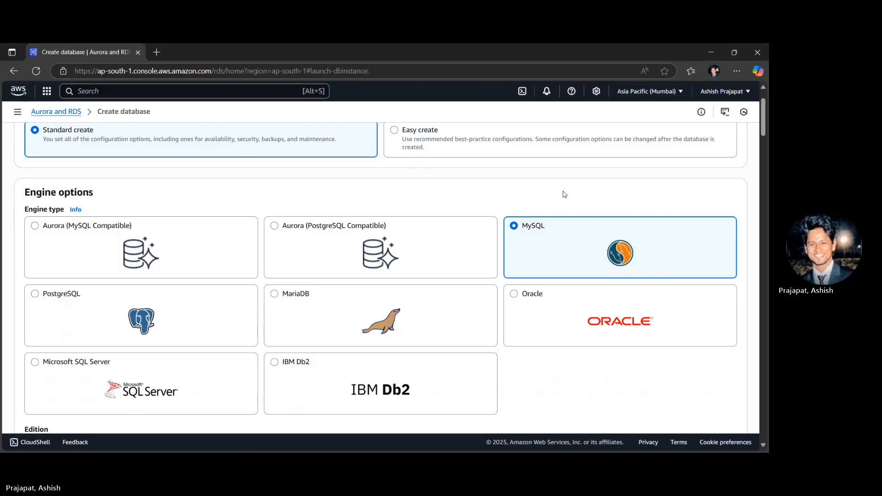
{"action": "scroll", "coordinate": [565, 195], "scroll_direction": "down", "scroll_amount": 6}
{"action": "scroll", "coordinate": [565, 195], "scroll_direction": "down", "scroll_amount": 3}
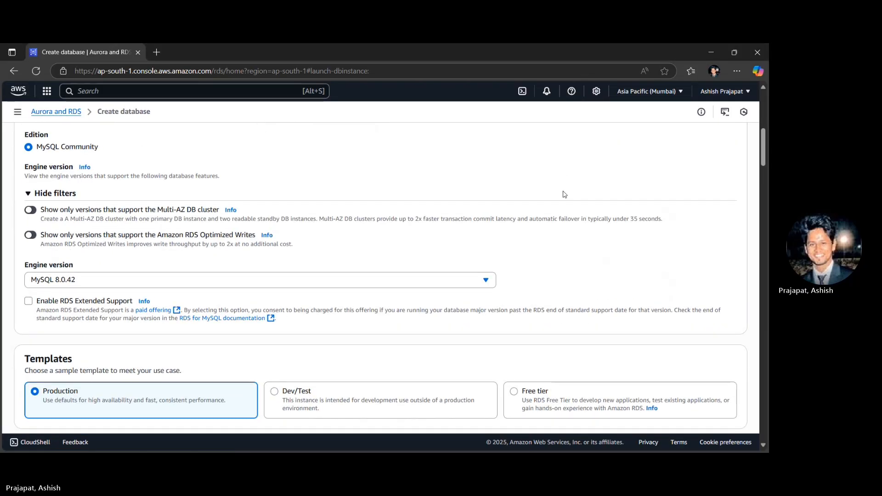
{"action": "scroll", "coordinate": [564, 194], "scroll_direction": "down", "scroll_amount": 1}
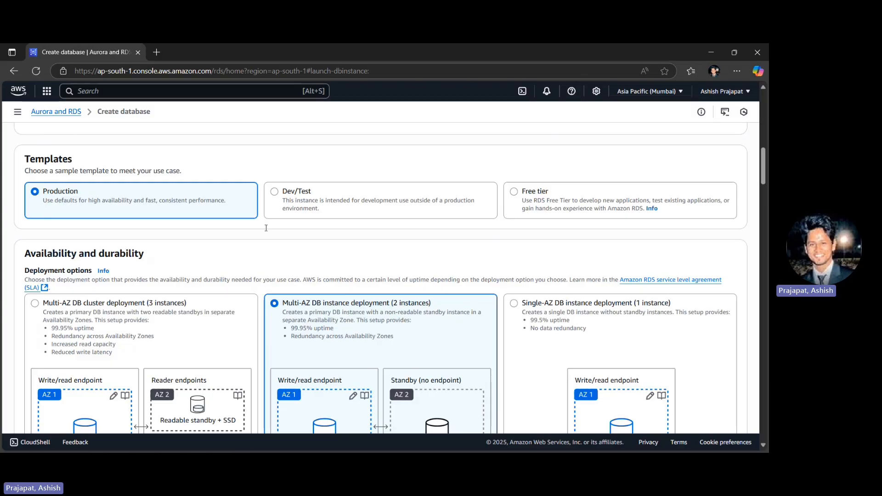
{"action": "left_click", "coordinate": [570, 207]}
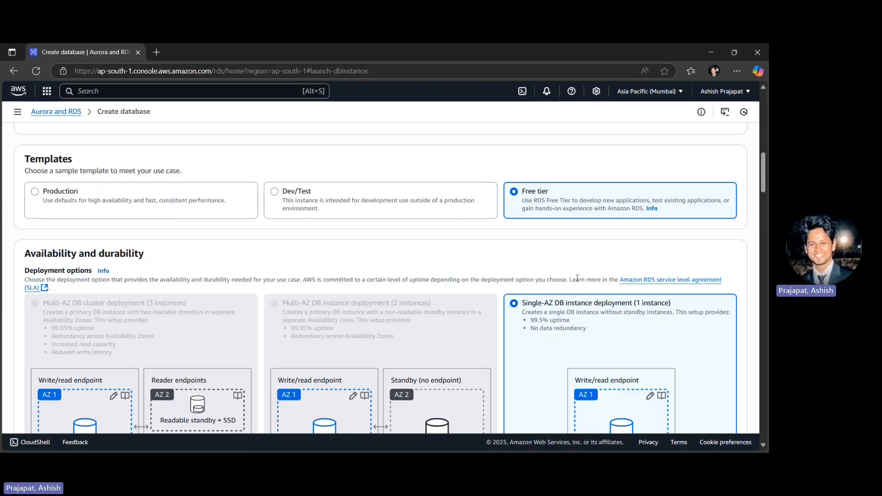
- Set the DB instance identifier to my-first-rds
{"action": "scroll", "coordinate": [577, 278], "scroll_direction": "down", "scroll_amount": 1}
{"action": "scroll", "coordinate": [577, 278], "scroll_direction": "down", "scroll_amount": 4}
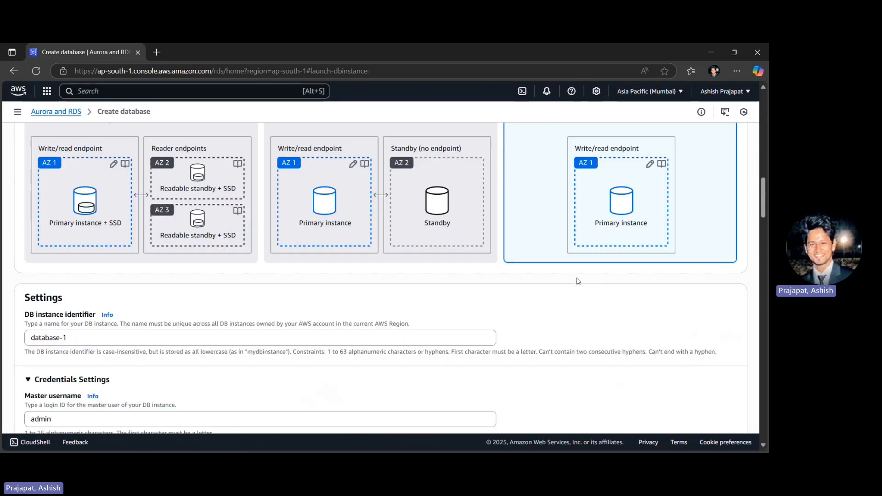
{"action": "scroll", "coordinate": [578, 281], "scroll_direction": "down", "scroll_amount": 1}
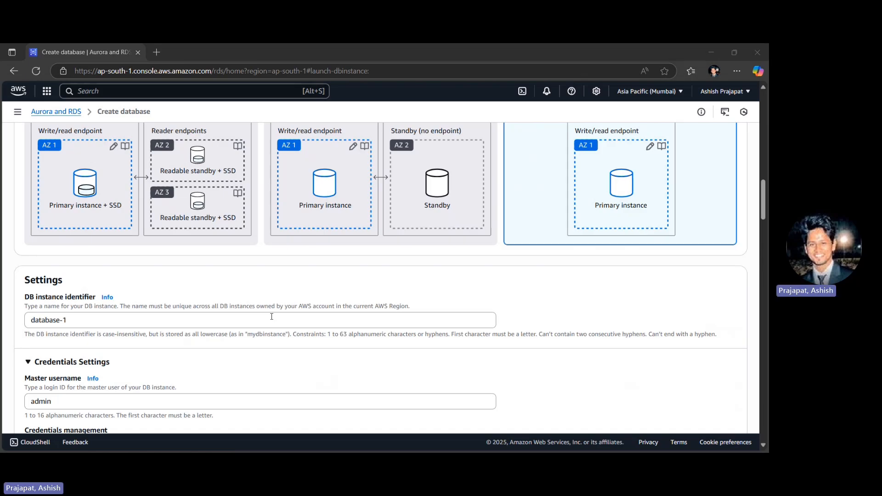
{"action": "triple_click", "coordinate": [57, 324]}
{"action": "type", "text": "my"}
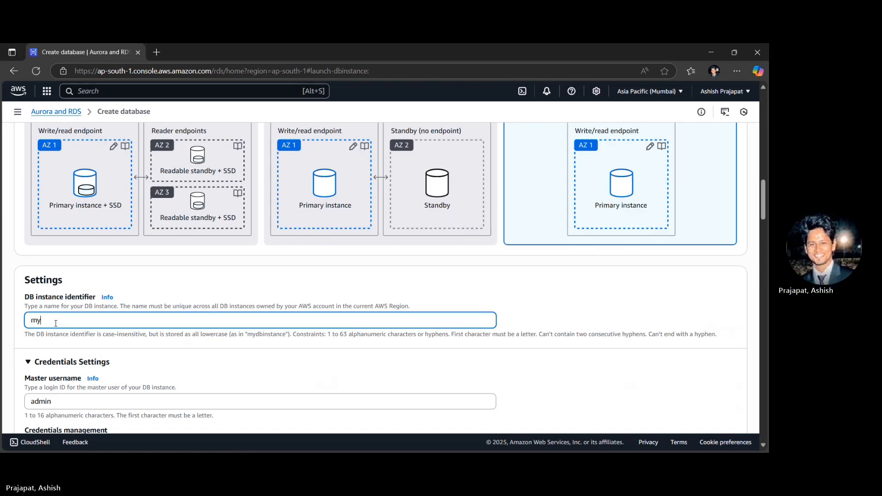
{"action": "type", "text": "-first-rds"}
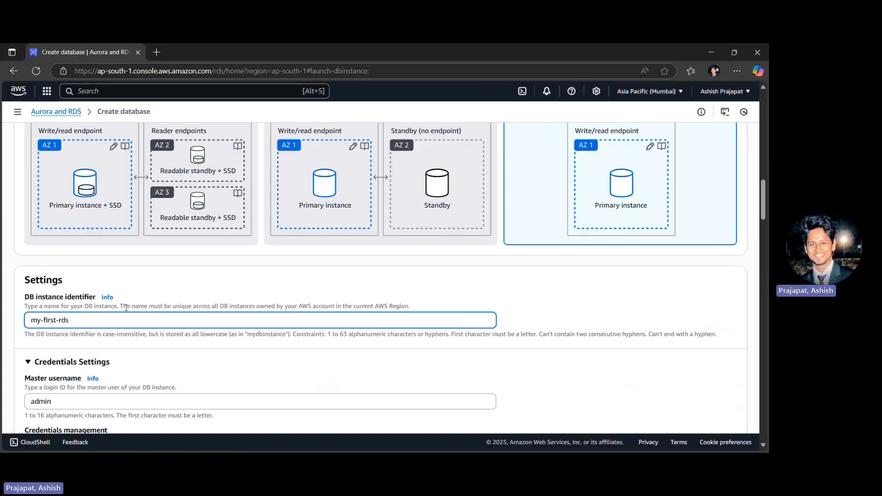
- Enter the self-managed master password in the credentials settings and repeat it in the confirmation field
{"action": "scroll", "coordinate": [137, 308], "scroll_direction": "down", "scroll_amount": 1}
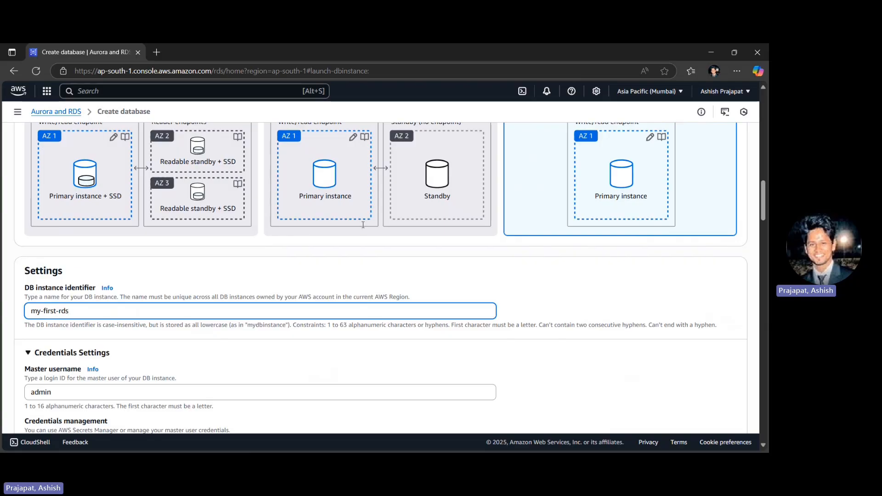
{"action": "key", "text": "alt+Tab"}
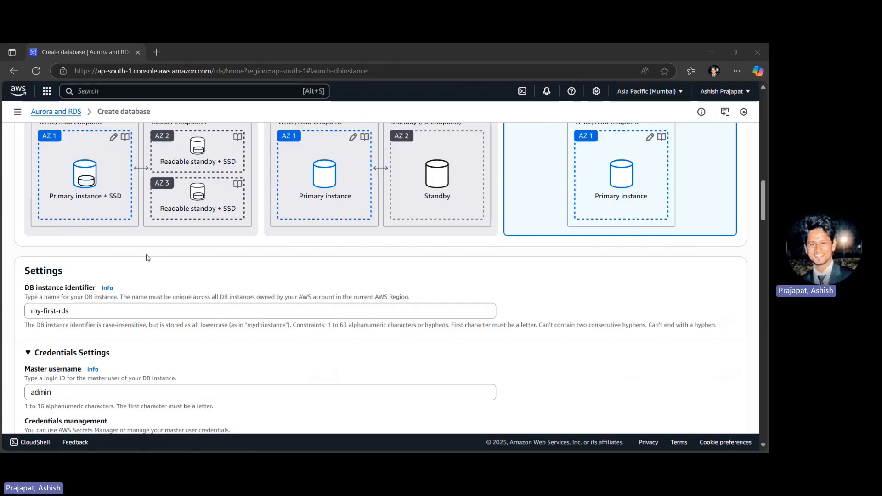
{"action": "scroll", "coordinate": [148, 258], "scroll_direction": "down", "scroll_amount": 2}
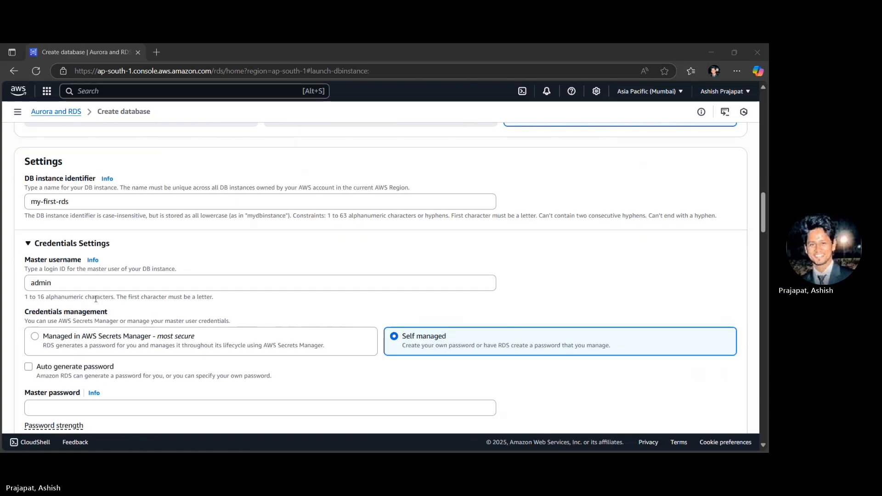
{"action": "scroll", "coordinate": [95, 299], "scroll_direction": "down", "scroll_amount": 1}
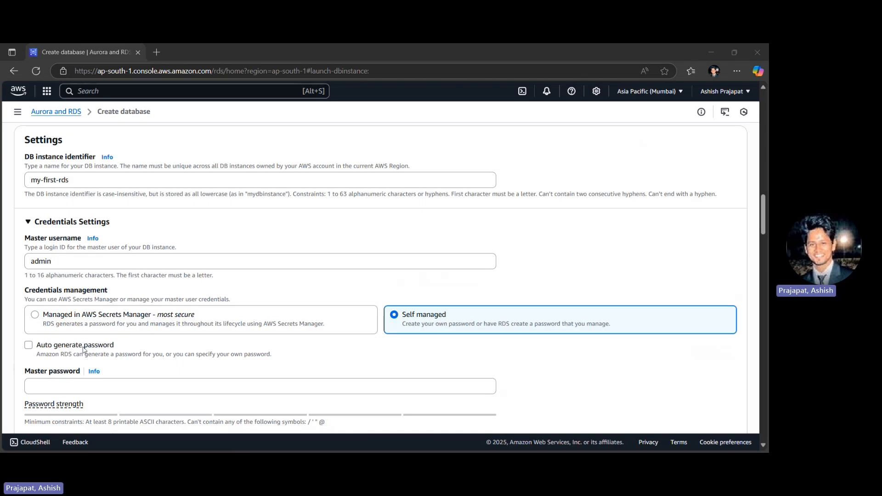
{"action": "scroll", "coordinate": [82, 350], "scroll_direction": "down", "scroll_amount": 1}
{"action": "left_click", "coordinate": [67, 347]}
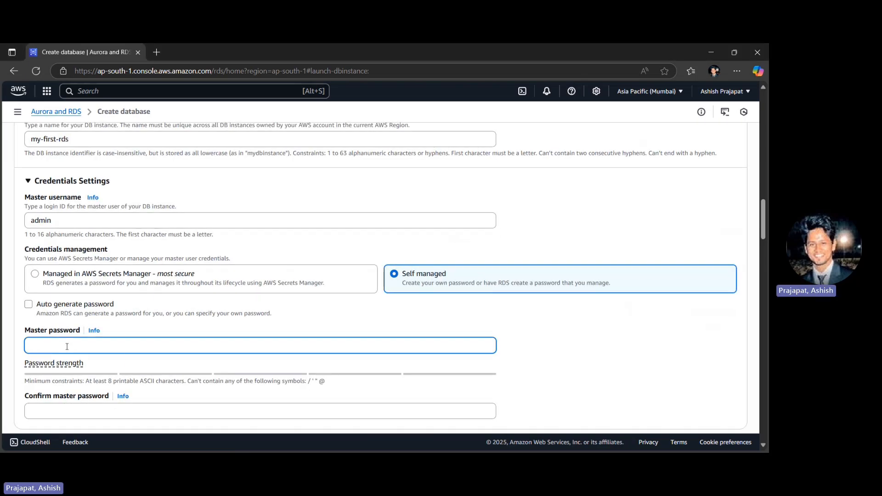
{"action": "type", "text": "••••••••••••••••"}
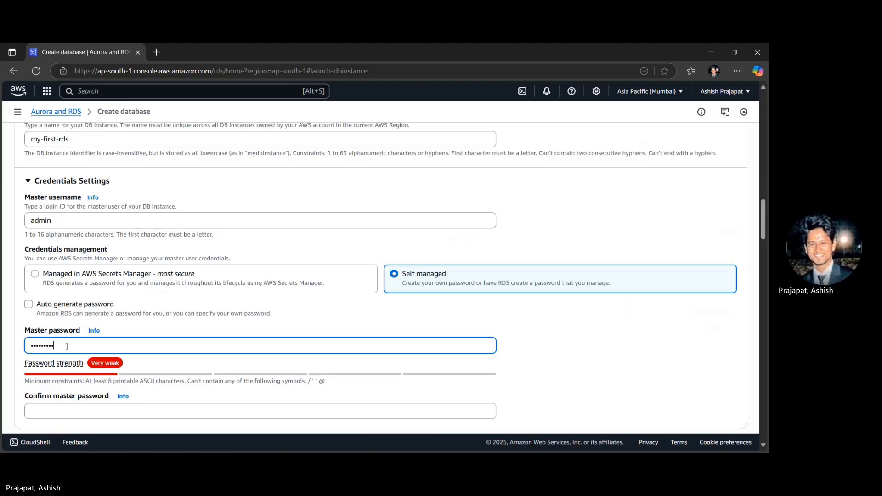
{"action": "type", "text": "••"}
{"action": "key", "text": "Tab"}
{"action": "key", "text": "Tab"}
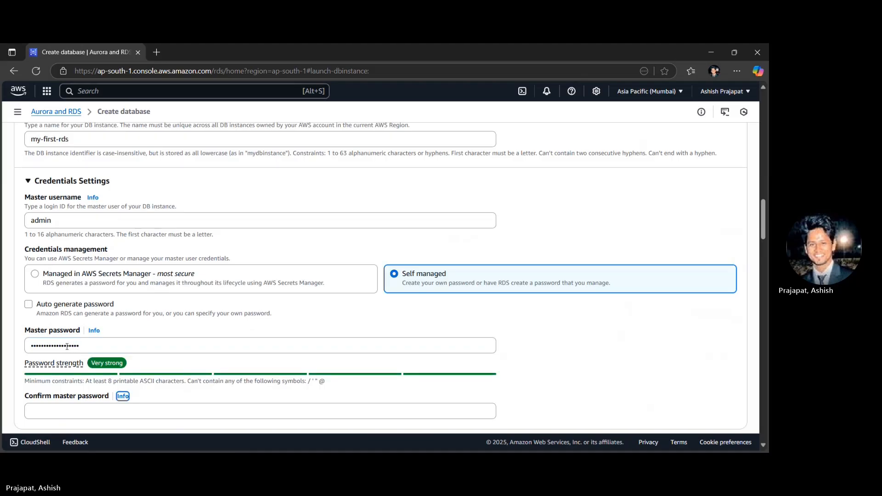
{"action": "type", "text": "•••••••••"}
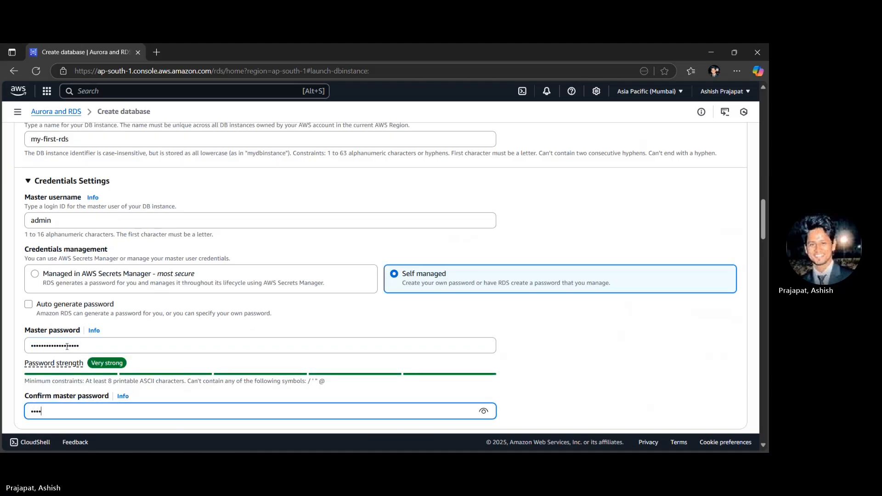
{"action": "type", "text": "••••••••••"}
{"action": "left_click", "coordinate": [611, 348]}
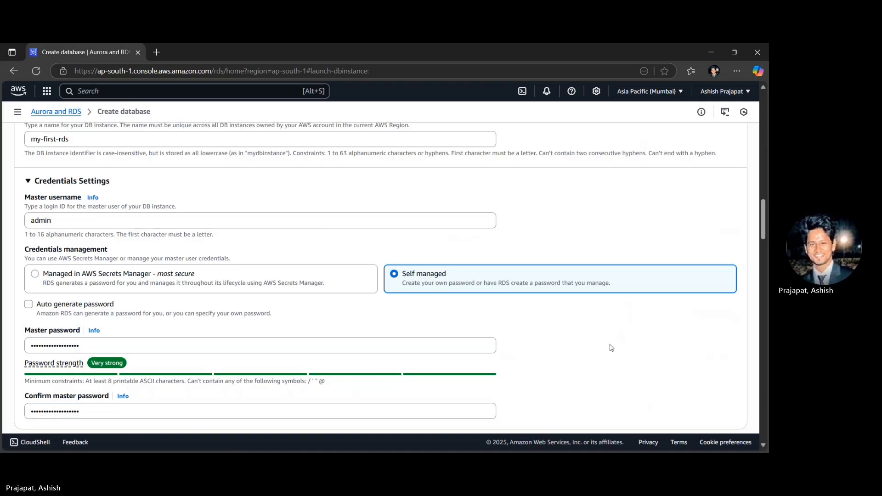
- Set the DB instance class to db.t3.micro in the instance configuration
{"action": "scroll", "coordinate": [611, 347], "scroll_direction": "down", "scroll_amount": 4}
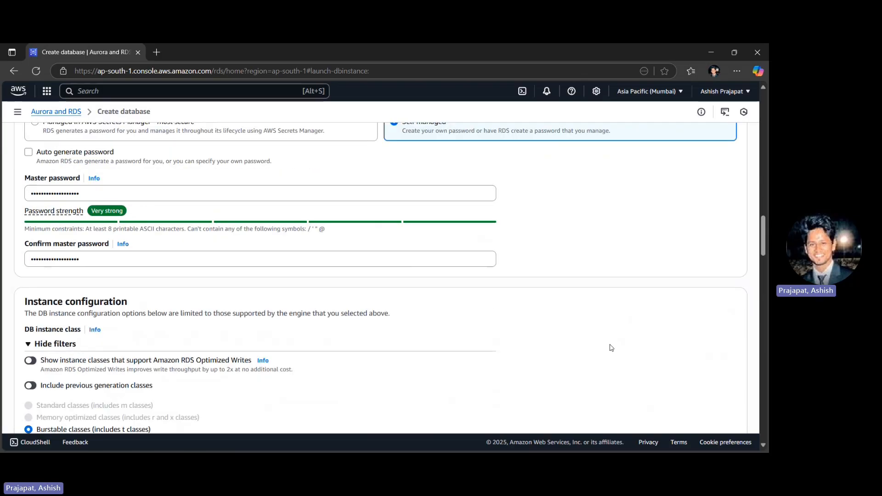
{"action": "scroll", "coordinate": [612, 348], "scroll_direction": "down", "scroll_amount": 2}
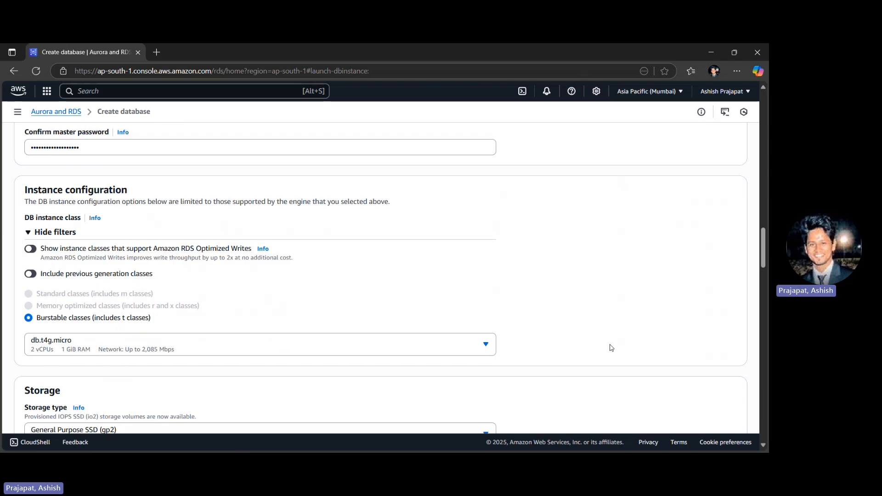
{"action": "left_click", "coordinate": [116, 352]}
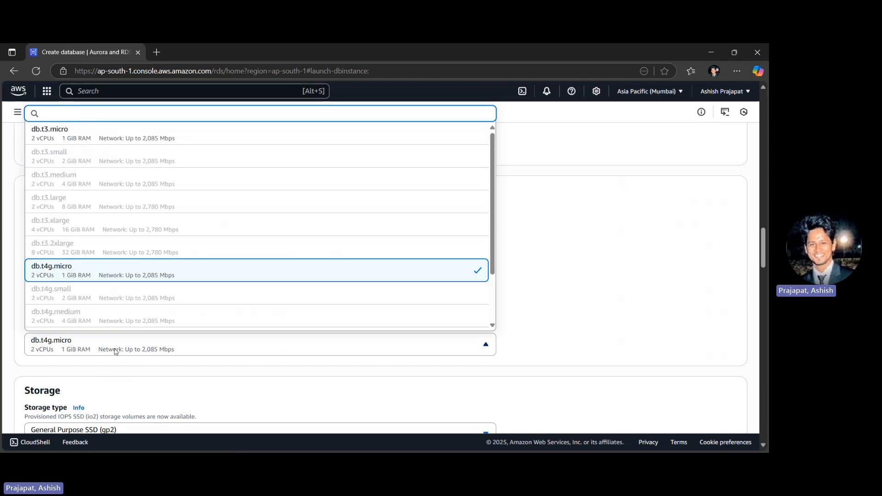
{"action": "scroll", "coordinate": [85, 167], "scroll_direction": "up", "scroll_amount": 1}
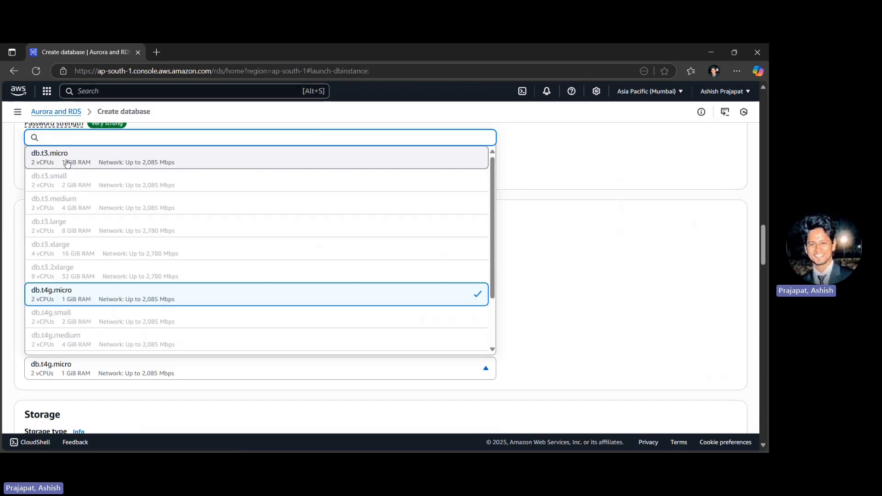
{"action": "left_click", "coordinate": [67, 164]}
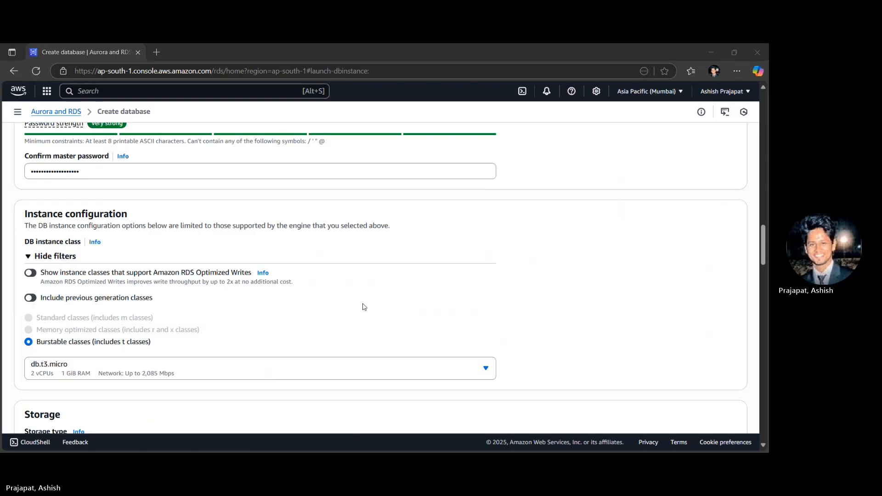
- Set public access to Yes in the database's connectivity settings
{"action": "scroll", "coordinate": [562, 287], "scroll_direction": "down", "scroll_amount": 3}
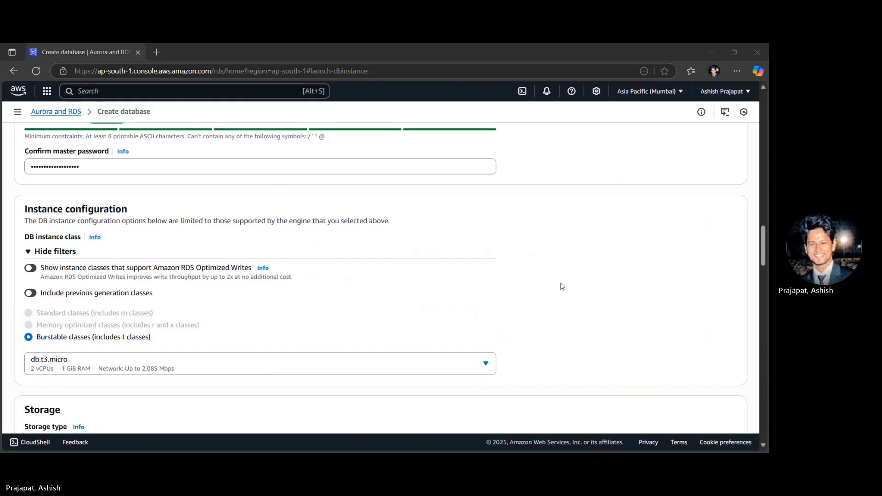
{"action": "scroll", "coordinate": [562, 286], "scroll_direction": "down", "scroll_amount": 3}
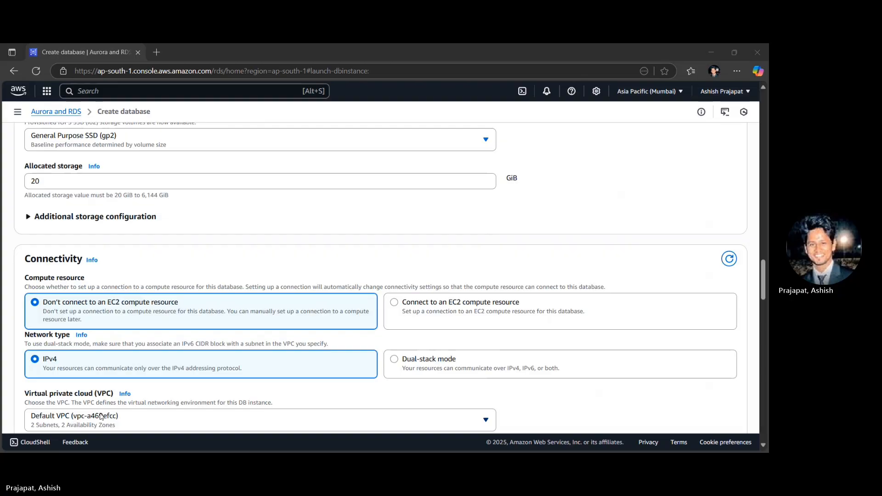
{"action": "scroll", "coordinate": [101, 417], "scroll_direction": "down", "scroll_amount": 2}
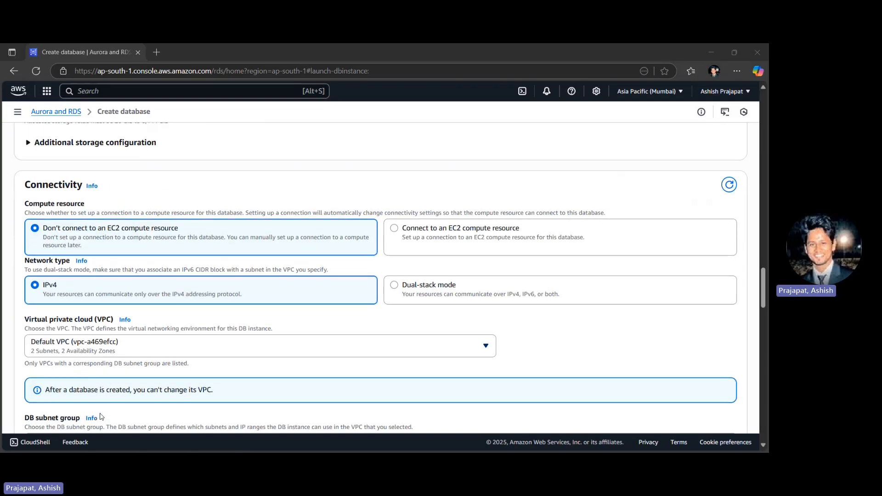
{"action": "scroll", "coordinate": [101, 417], "scroll_direction": "down", "scroll_amount": 6}
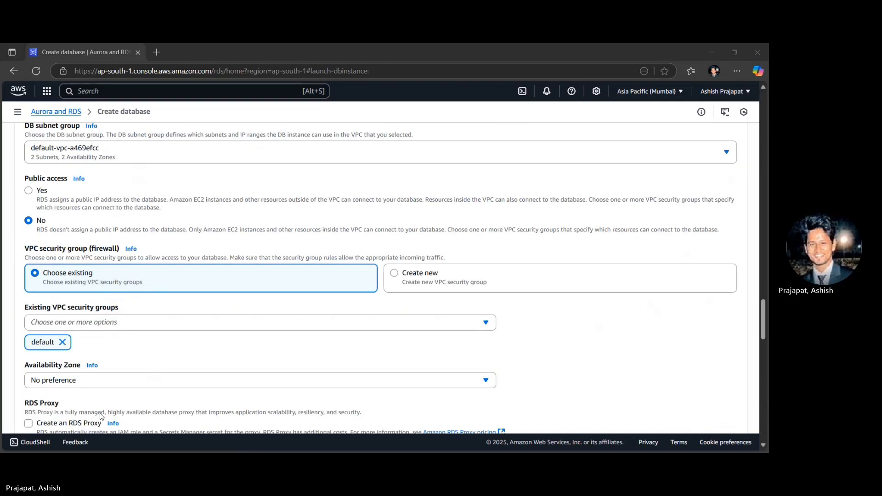
{"action": "scroll", "coordinate": [101, 417], "scroll_direction": "down", "scroll_amount": 3}
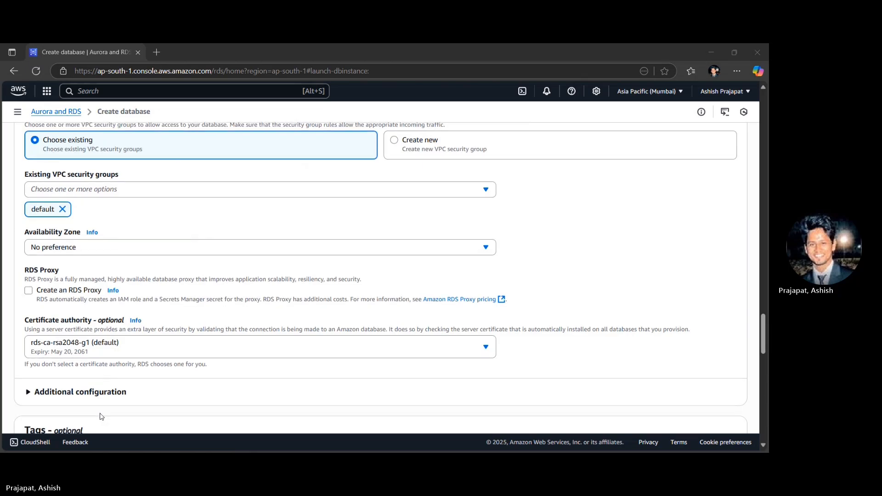
{"action": "scroll", "coordinate": [101, 416], "scroll_direction": "up", "scroll_amount": 1}
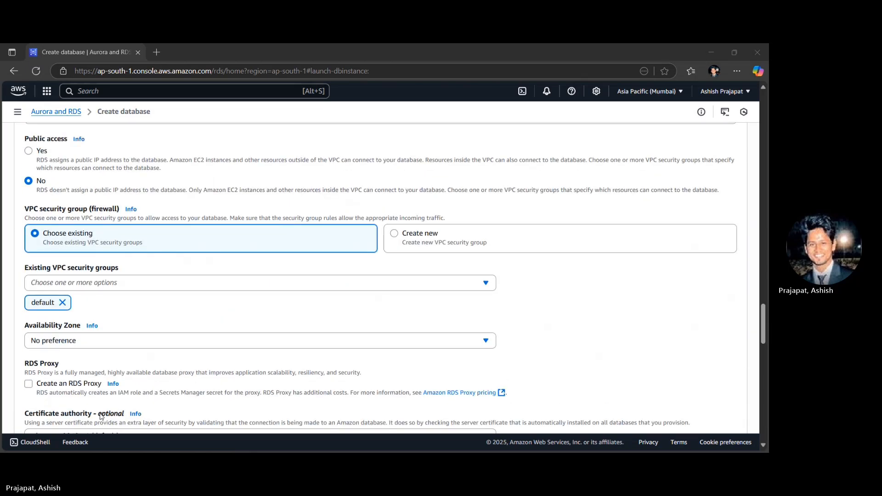
{"action": "double_click", "coordinate": [57, 140]}
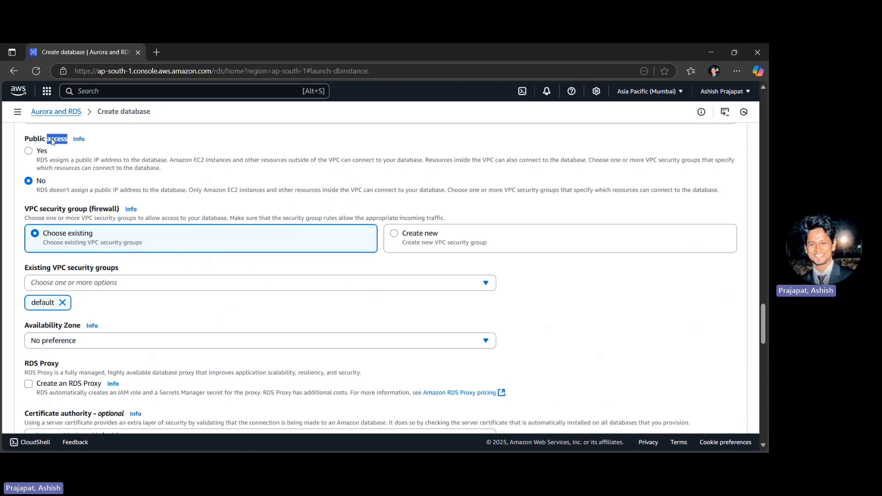
{"action": "left_click", "coordinate": [105, 148]}
{"action": "left_click", "coordinate": [28, 153]}
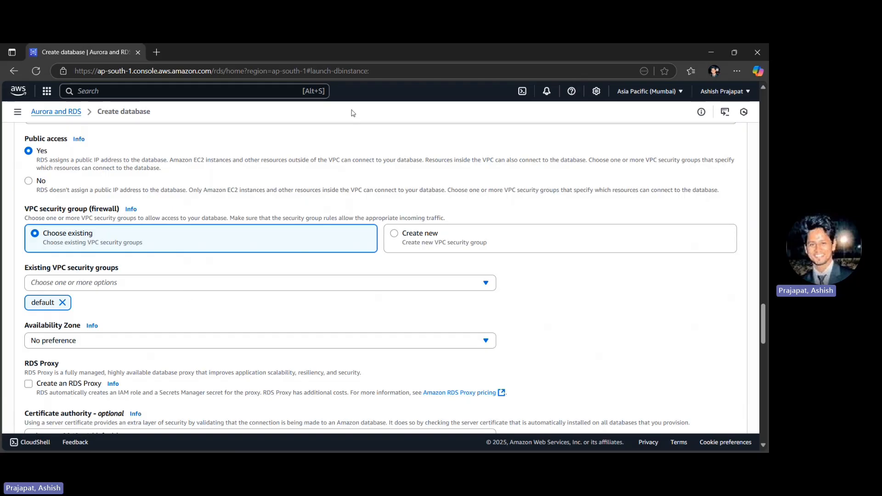
- Choose to create a new VPC security group for the database and name it my-rds-security-group
{"action": "left_click", "coordinate": [400, 240]}
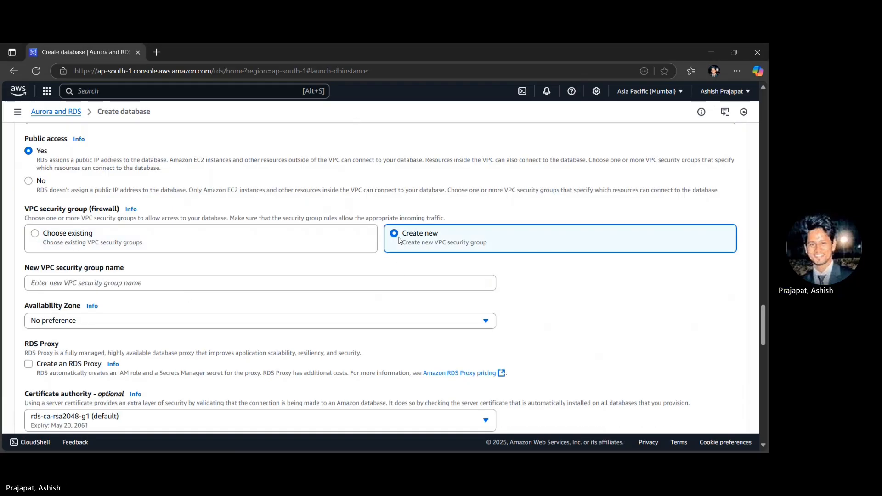
{"action": "left_click", "coordinate": [150, 282]}
{"action": "type", "text": "my"}
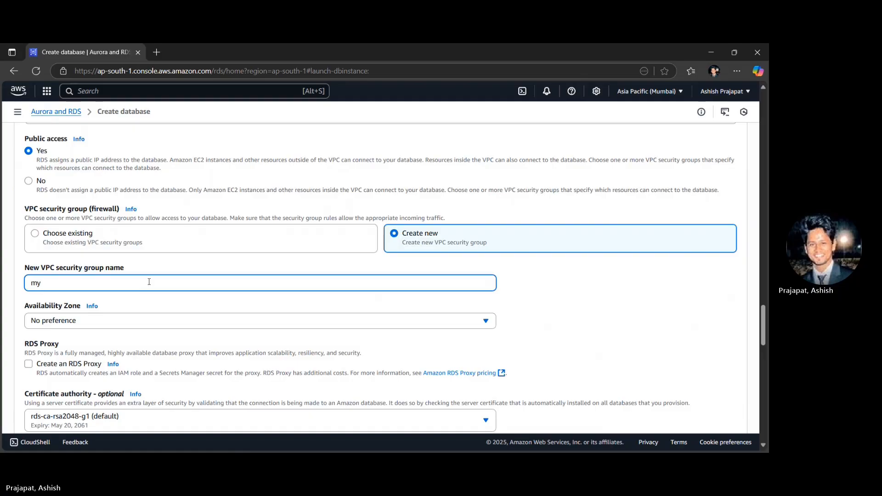
{"action": "type", "text": "-rds-security-group"}
{"action": "scroll", "coordinate": [149, 282], "scroll_direction": "down", "scroll_amount": 2}
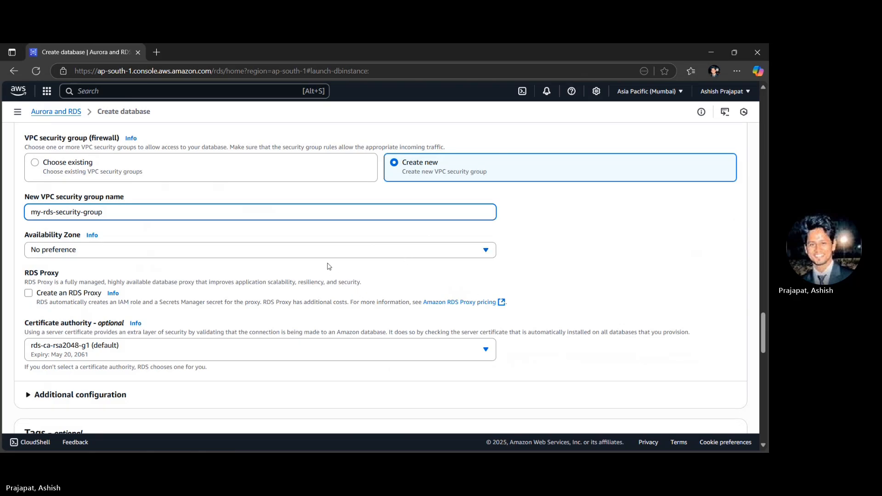
{"action": "left_click", "coordinate": [484, 116]}
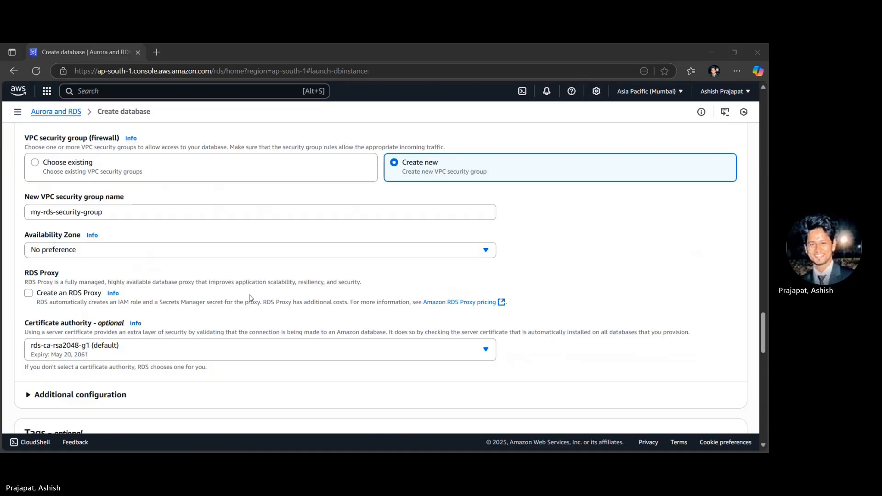
- Review the remaining default settings, create the database, and dismiss the suggested add-ons for my-first-rds
{"action": "scroll", "coordinate": [250, 299], "scroll_direction": "down", "scroll_amount": 2}
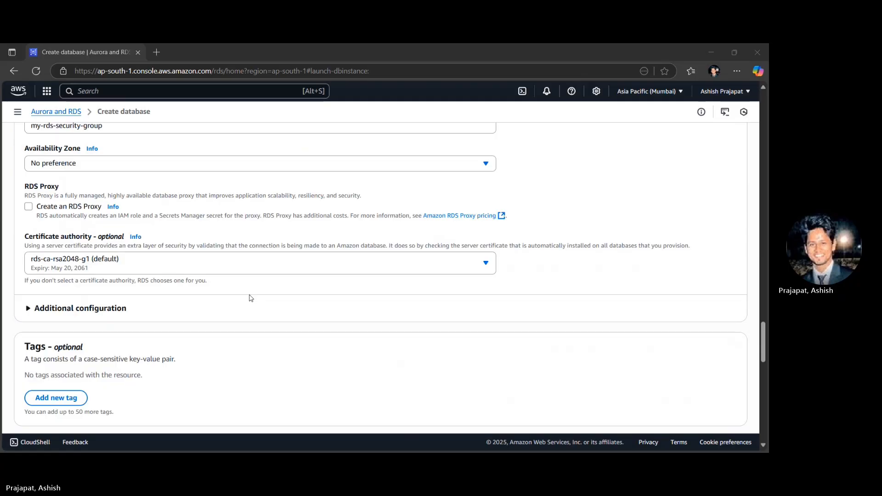
{"action": "scroll", "coordinate": [251, 298], "scroll_direction": "down", "scroll_amount": 3}
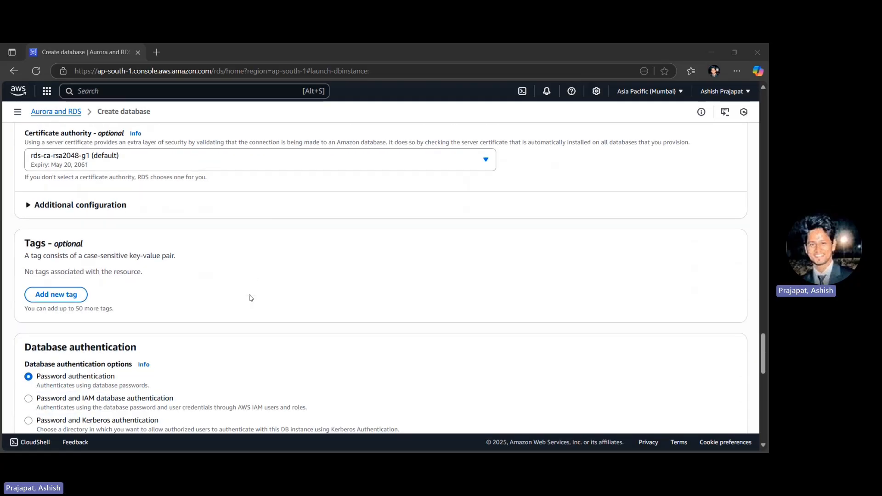
{"action": "scroll", "coordinate": [250, 298], "scroll_direction": "down", "scroll_amount": 1}
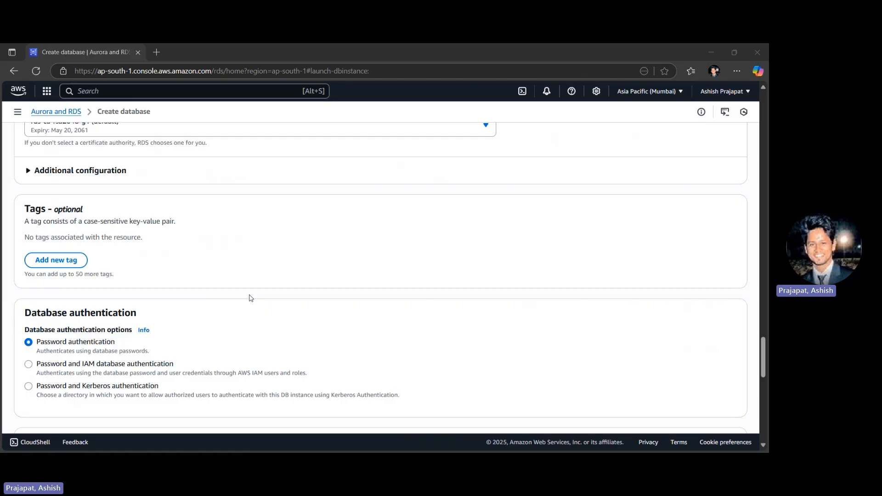
{"action": "scroll", "coordinate": [251, 298], "scroll_direction": "up", "scroll_amount": 5}
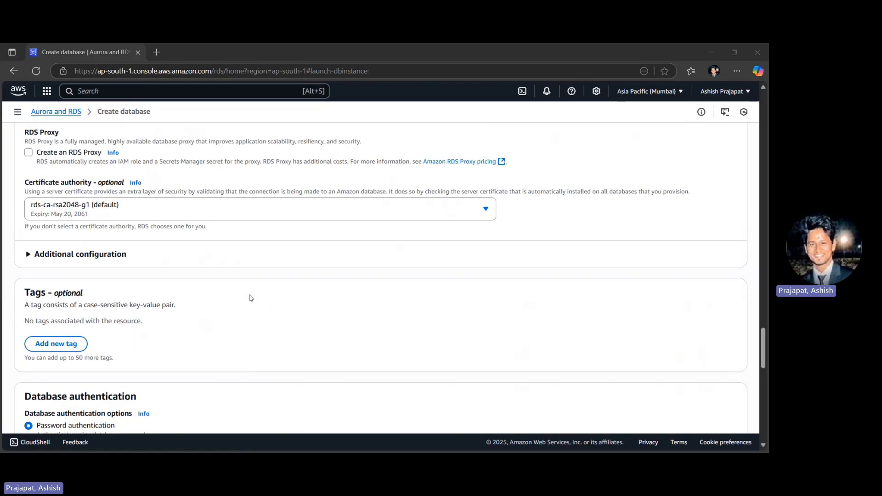
{"action": "scroll", "coordinate": [250, 299], "scroll_direction": "up", "scroll_amount": 2}
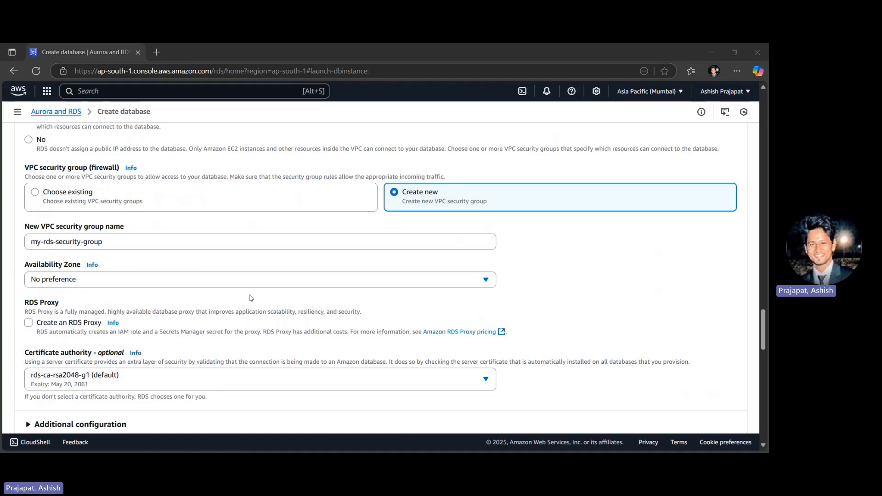
{"action": "scroll", "coordinate": [250, 299], "scroll_direction": "down", "scroll_amount": 10}
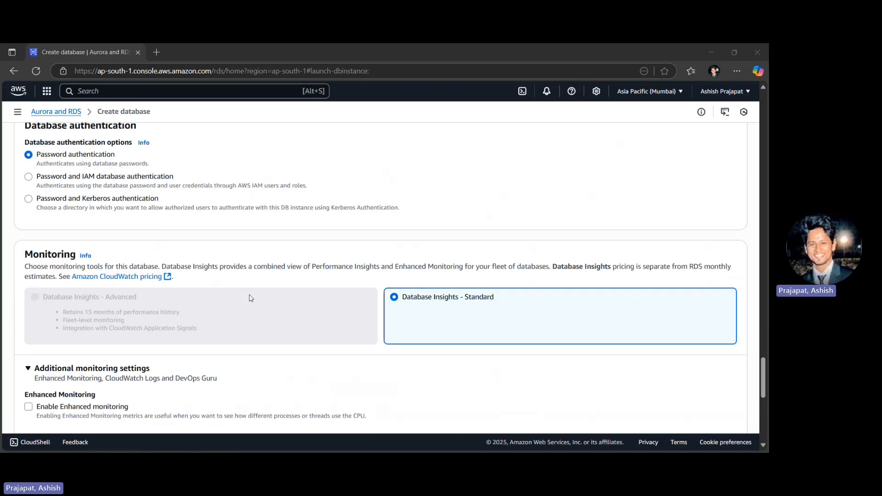
{"action": "scroll", "coordinate": [250, 298], "scroll_direction": "down", "scroll_amount": 7}
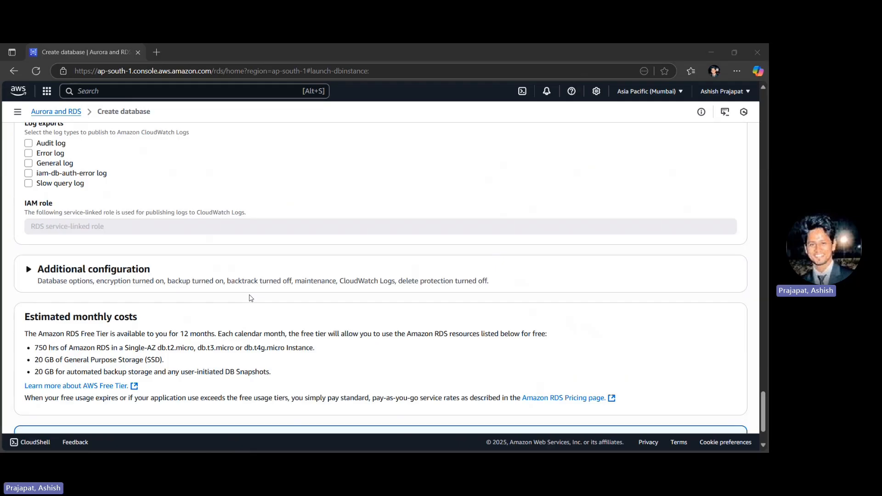
{"action": "scroll", "coordinate": [250, 298], "scroll_direction": "down", "scroll_amount": 2}
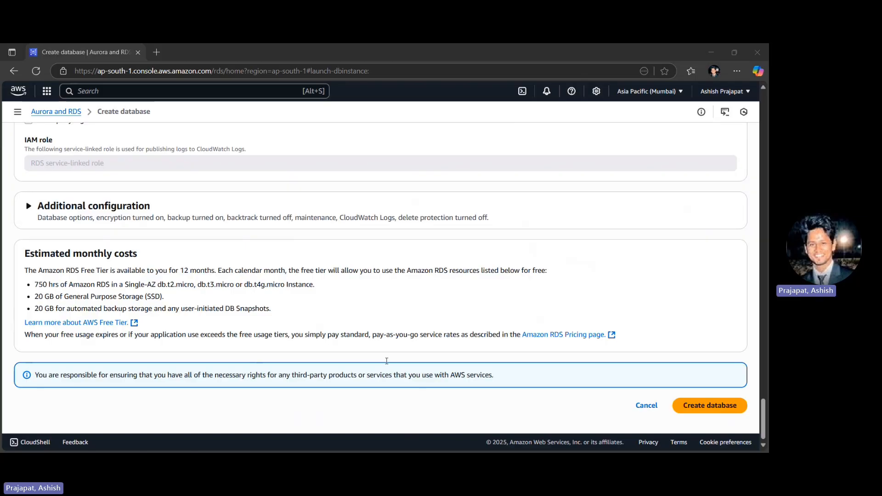
{"action": "left_click", "coordinate": [712, 409]}
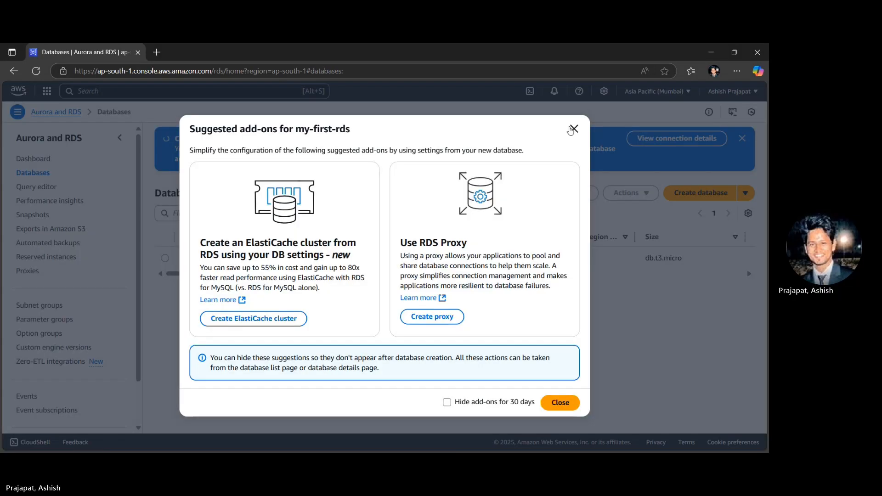
{"action": "left_click", "coordinate": [574, 129]}
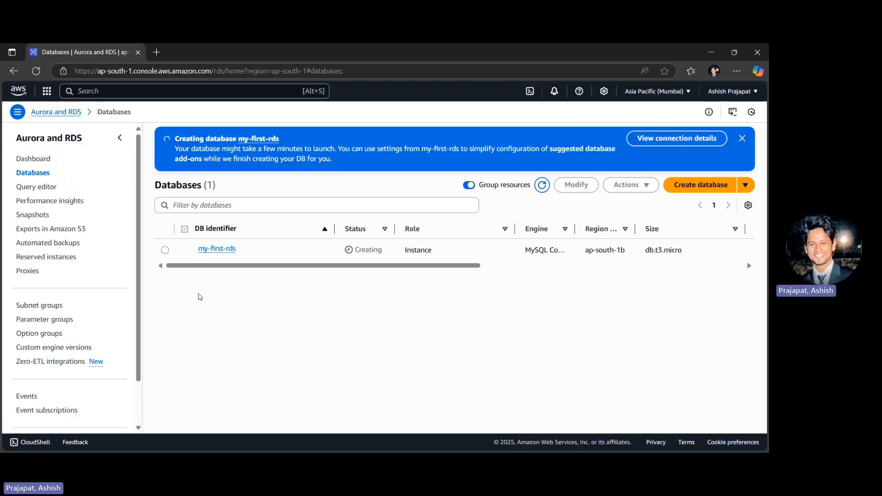
- Open the my-first-rds details page and examine its endpoint, port, networking and security information
{"action": "left_click", "coordinate": [217, 249]}
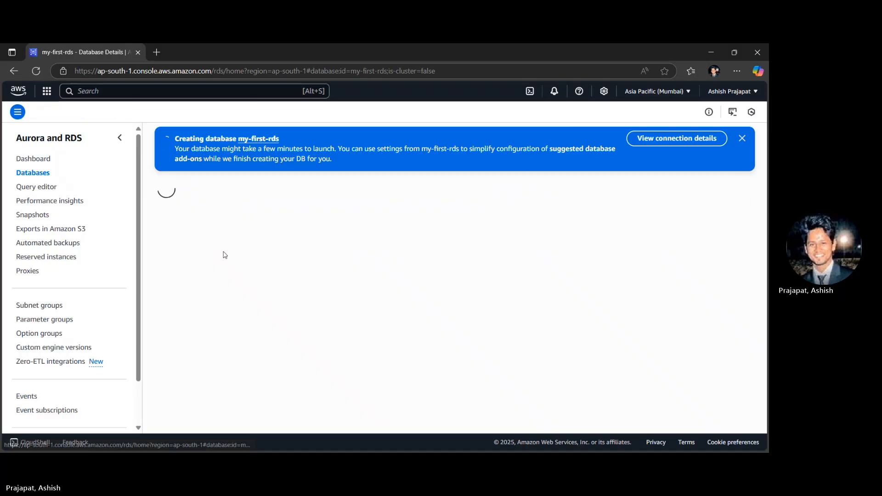
{"action": "scroll", "coordinate": [225, 255], "scroll_direction": "down", "scroll_amount": 2}
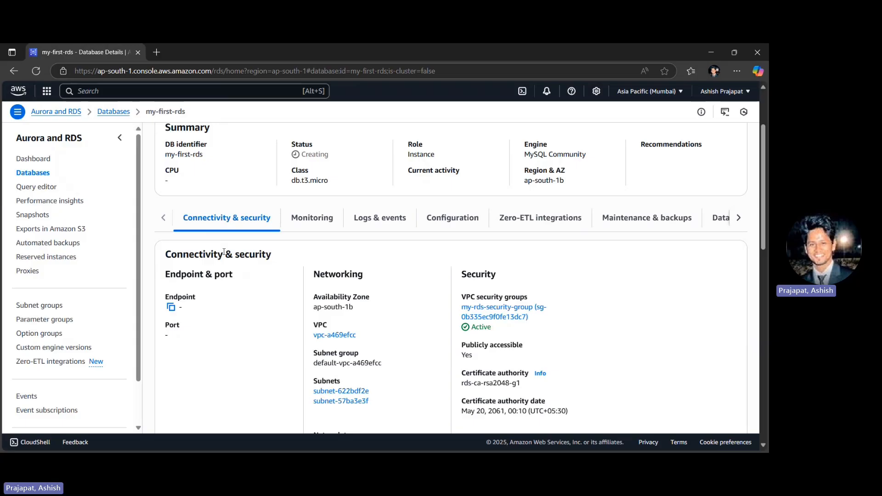
{"action": "triple_click", "coordinate": [179, 274]}
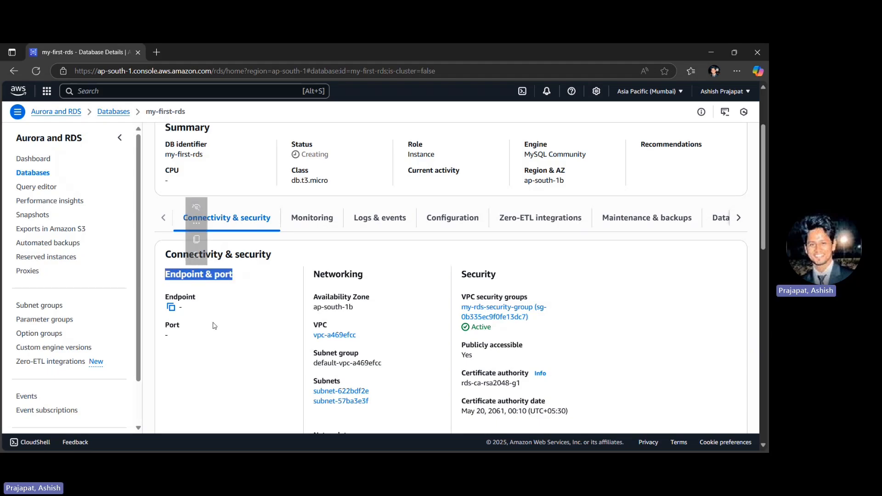
{"action": "scroll", "coordinate": [213, 327], "scroll_direction": "down", "scroll_amount": 1}
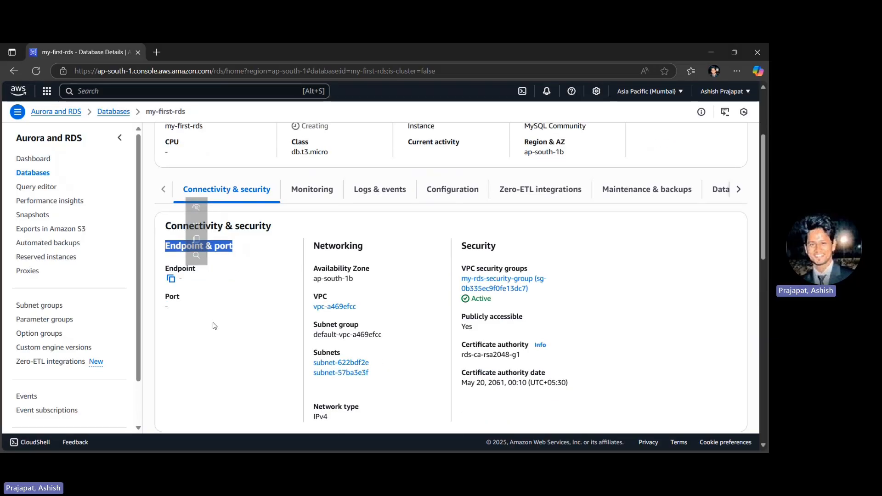
{"action": "left_click", "coordinate": [213, 326]}
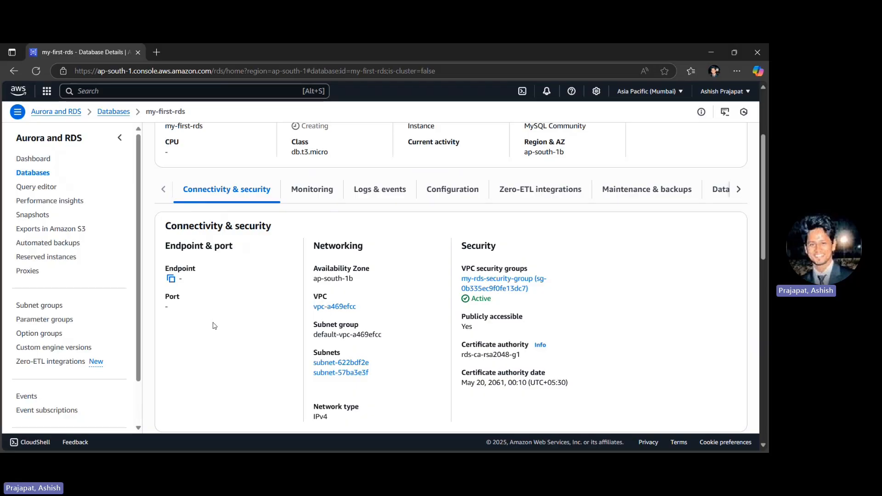
{"action": "scroll", "coordinate": [215, 327], "scroll_direction": "up", "scroll_amount": 3}
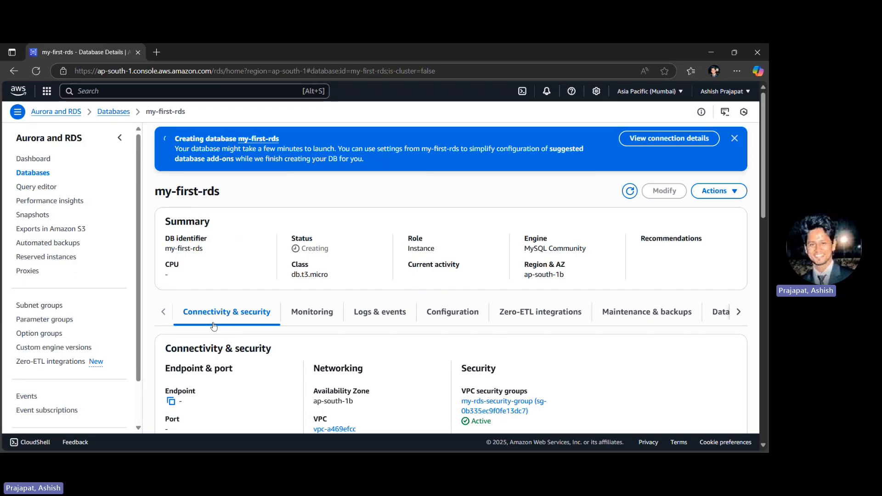
- Try to delete the my-first-rds instance without retaining automated backups, entering "delete me" as the confirmation text
{"action": "left_click", "coordinate": [713, 192]}
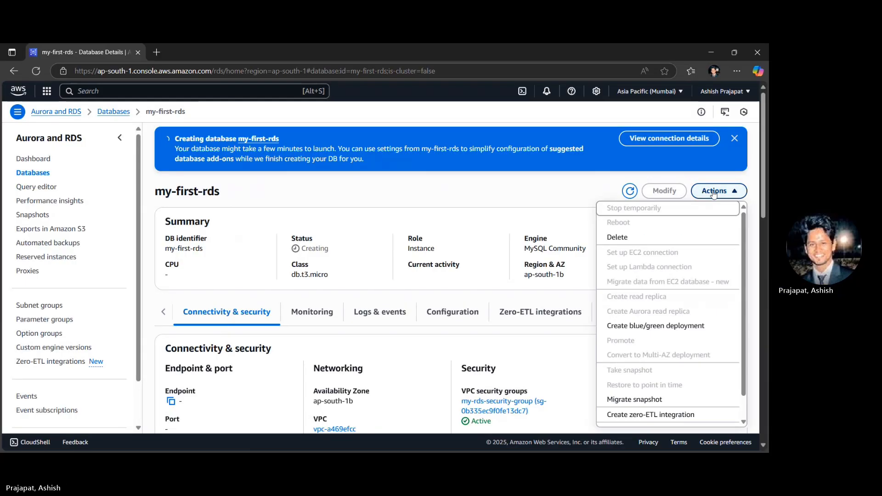
{"action": "left_click", "coordinate": [647, 238]}
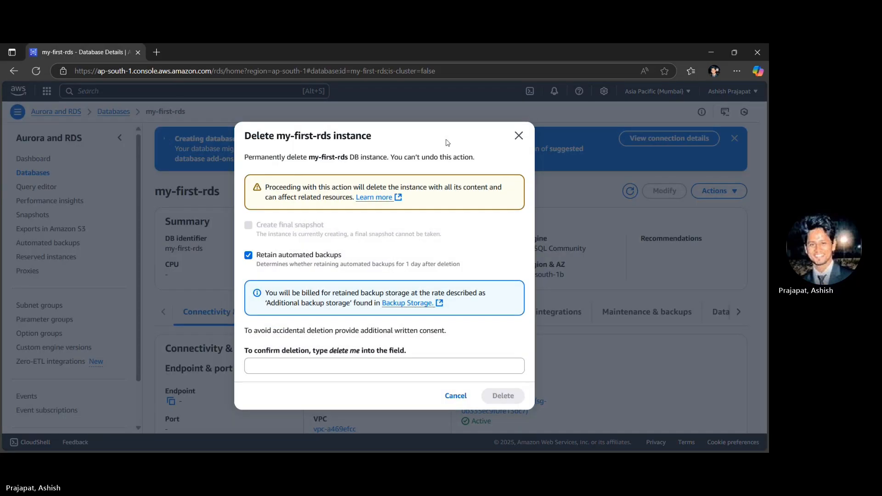
{"action": "left_click", "coordinate": [317, 258]}
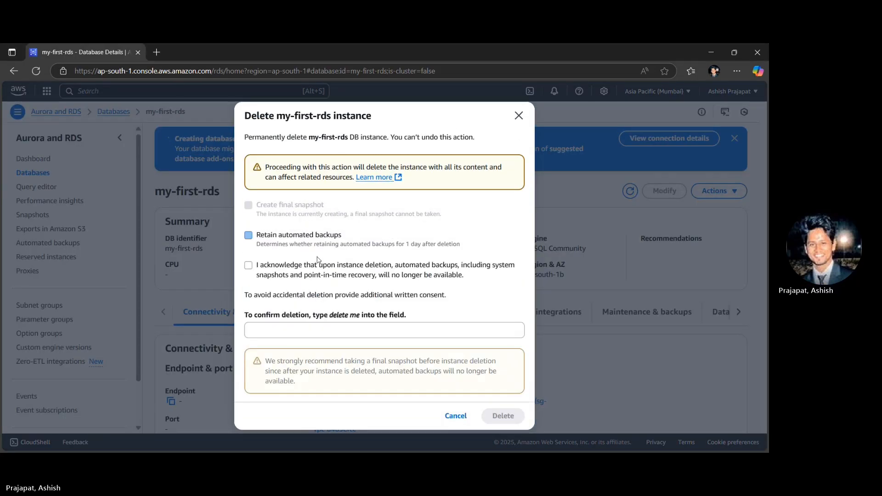
{"action": "left_click_drag", "start_coordinate": [330, 318], "coordinate": [352, 320]}
{"action": "key", "text": "ctrl+c"}
{"action": "left_click", "coordinate": [315, 332]}
{"action": "key", "text": "ctrl+v"}
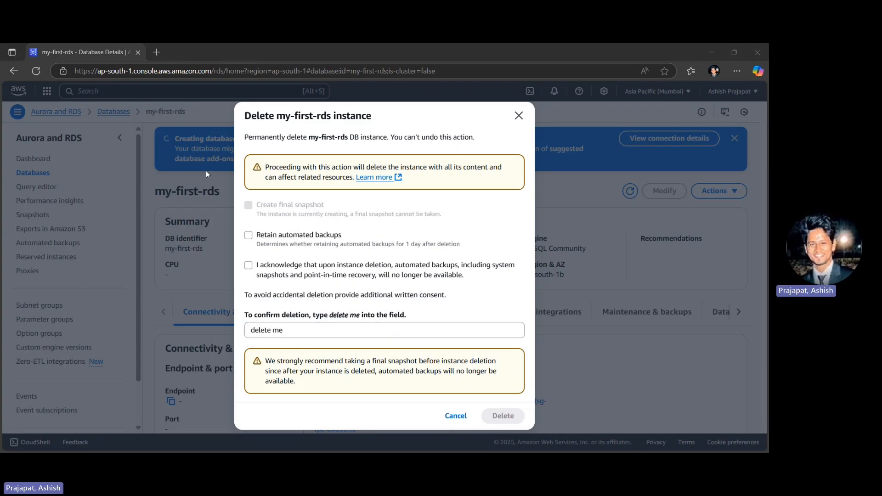
{"action": "left_click", "coordinate": [502, 412]}
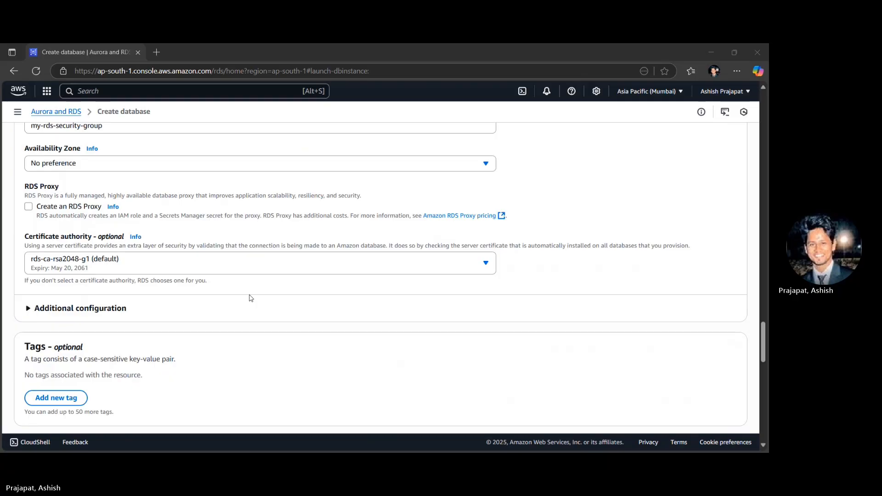
- Check the authentication, monitoring and cost sections, then submit the my-first-rds database for creation and close the suggested add-ons
{"action": "scroll", "coordinate": [251, 298], "scroll_direction": "down", "scroll_amount": 3}
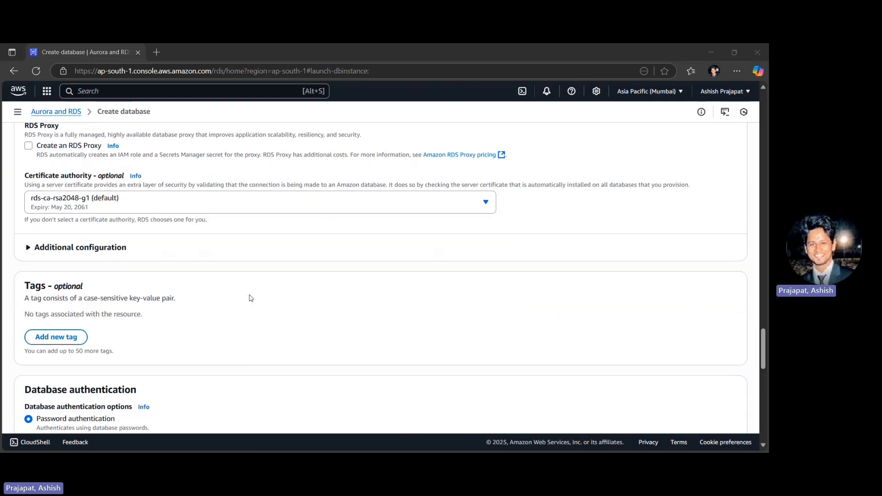
{"action": "scroll", "coordinate": [251, 298], "scroll_direction": "down", "scroll_amount": 1}
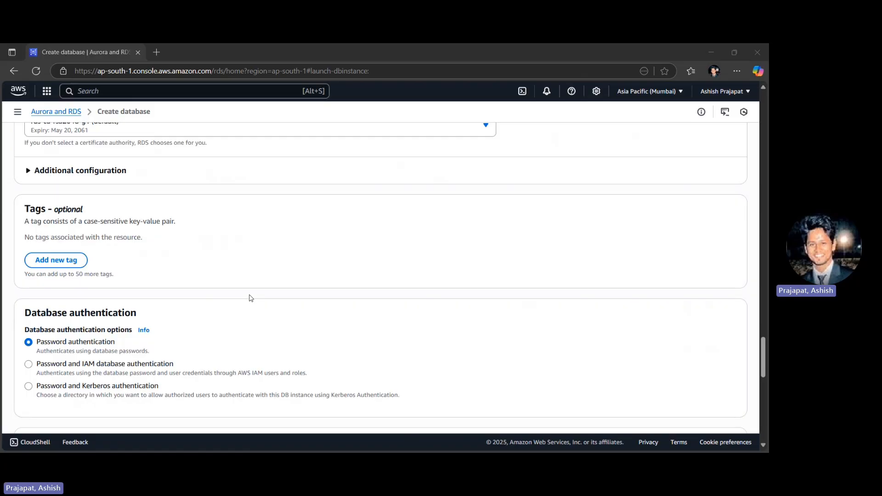
{"action": "scroll", "coordinate": [251, 298], "scroll_direction": "up", "scroll_amount": 5}
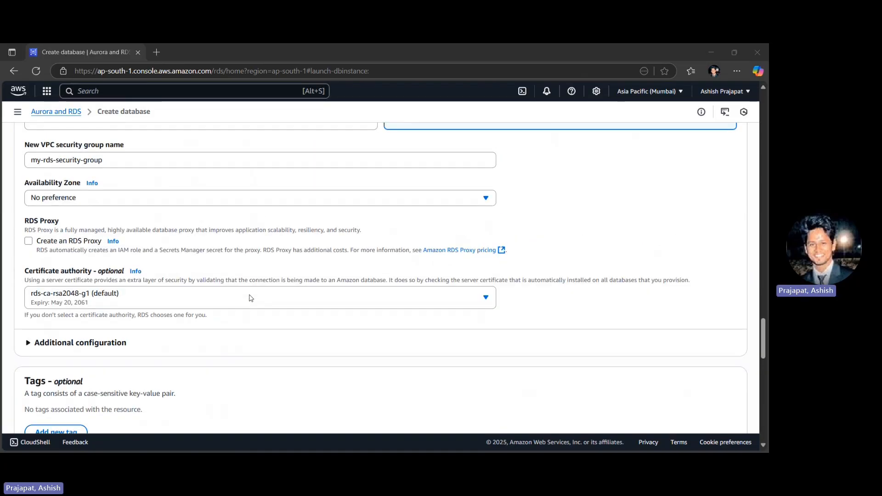
{"action": "scroll", "coordinate": [251, 299], "scroll_direction": "up", "scroll_amount": 2}
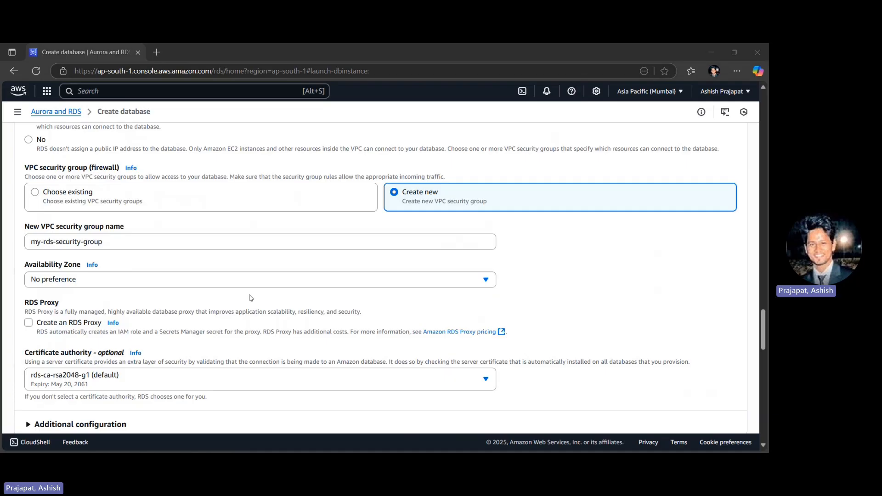
{"action": "scroll", "coordinate": [251, 299], "scroll_direction": "down", "scroll_amount": 10}
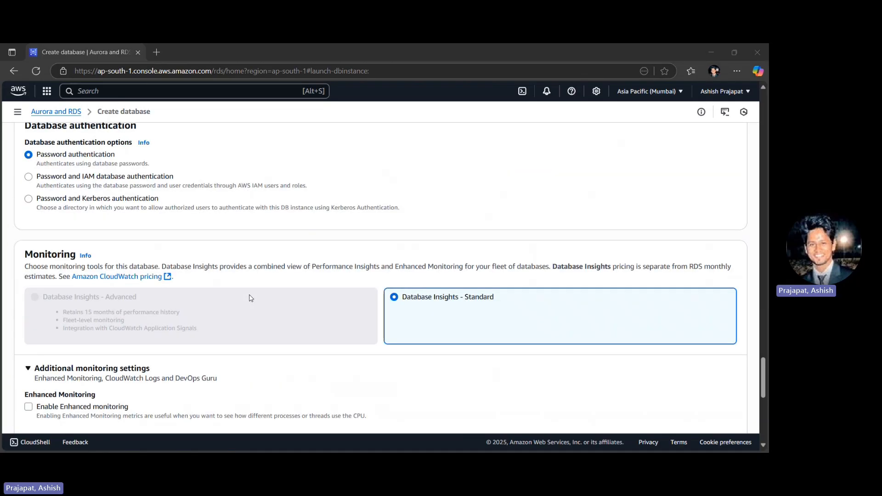
{"action": "scroll", "coordinate": [251, 298], "scroll_direction": "down", "scroll_amount": 7}
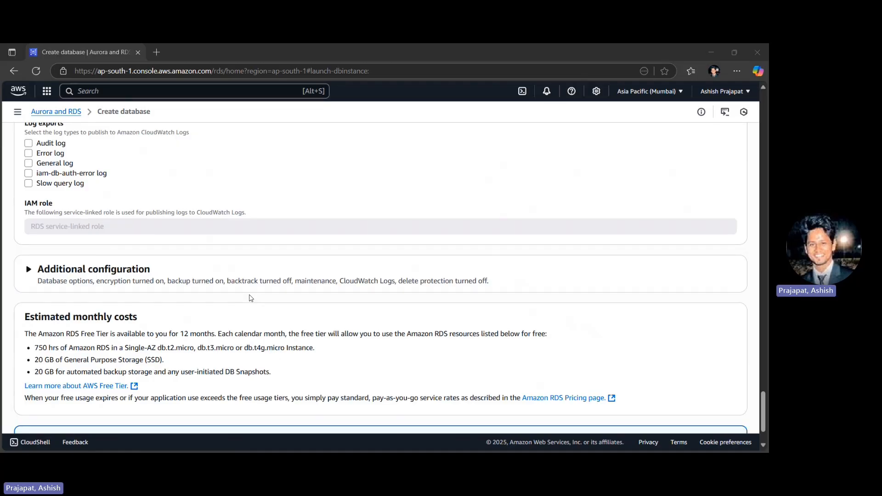
{"action": "scroll", "coordinate": [251, 298], "scroll_direction": "down", "scroll_amount": 2}
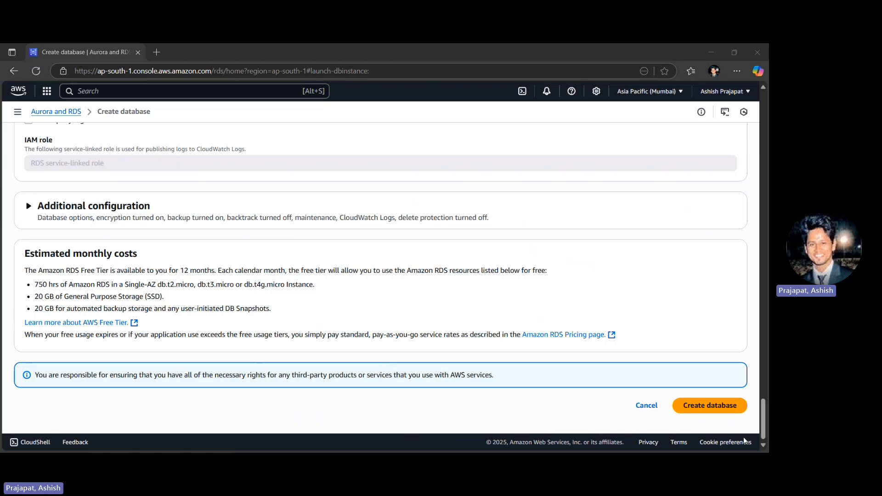
{"action": "left_click", "coordinate": [713, 407]}
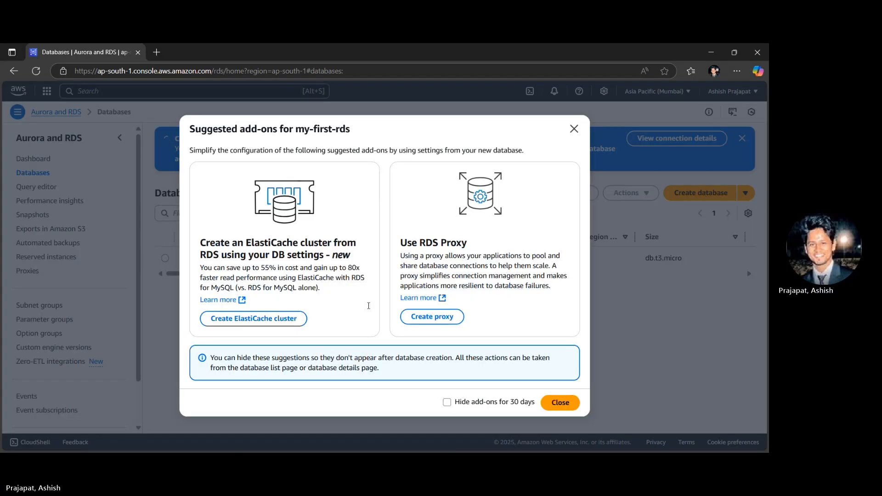
{"action": "left_click", "coordinate": [574, 129]}
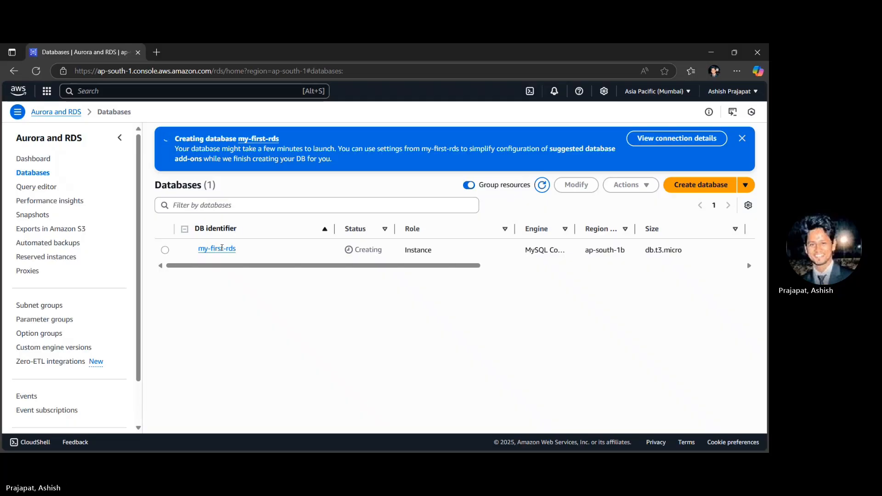
- Open the details of the my-first-rds instance and examine its endpoint and port under Connectivity & security
{"action": "left_click", "coordinate": [222, 248]}
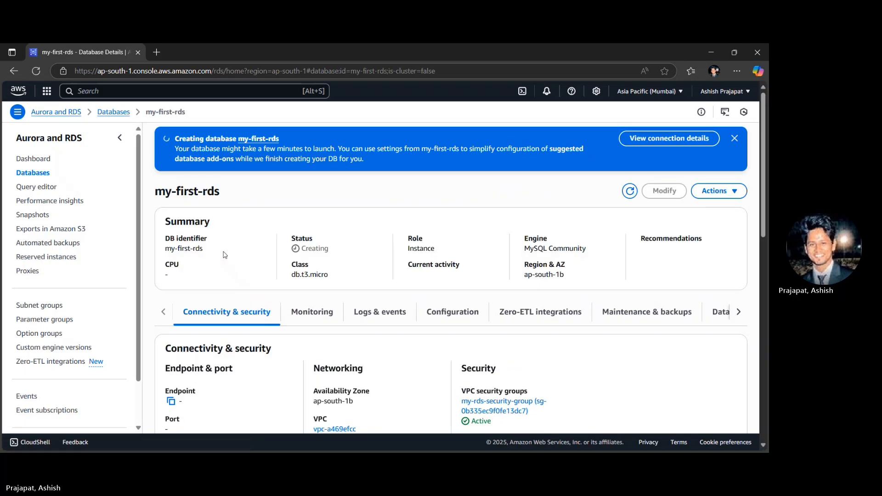
{"action": "scroll", "coordinate": [224, 255], "scroll_direction": "down", "scroll_amount": 2}
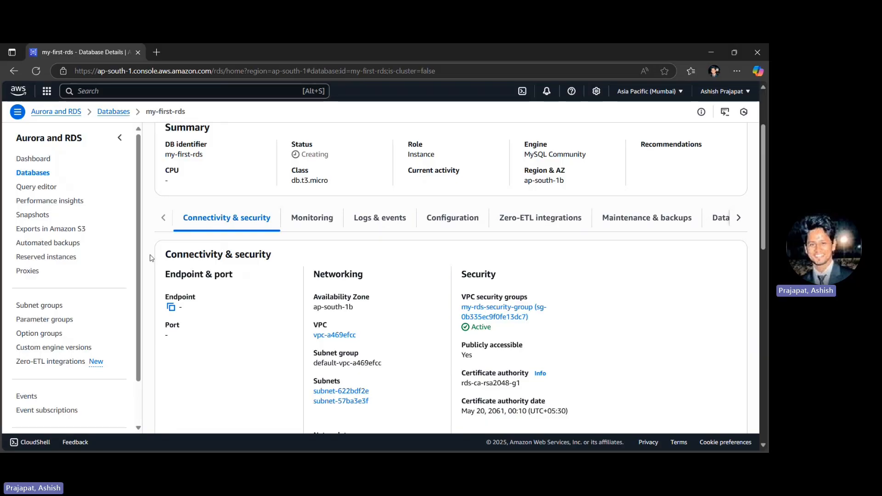
{"action": "triple_click", "coordinate": [179, 275]}
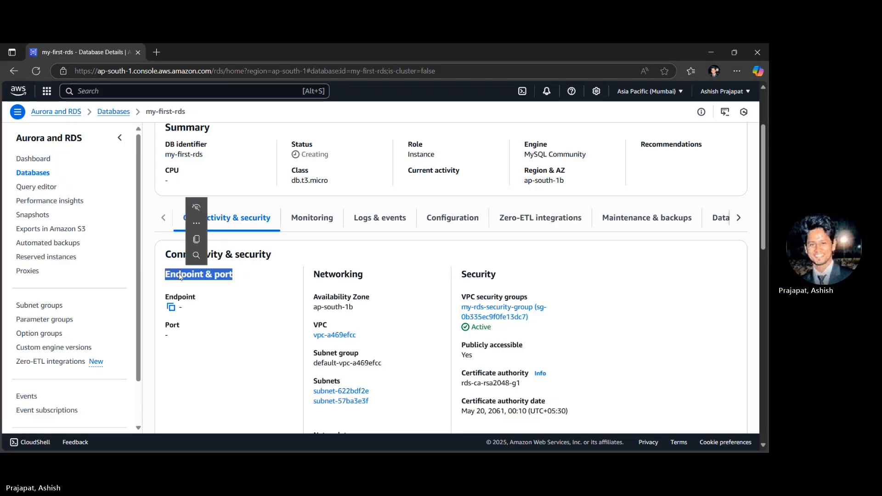
{"action": "scroll", "coordinate": [213, 326], "scroll_direction": "down", "scroll_amount": 1}
{"action": "left_click", "coordinate": [212, 326]}
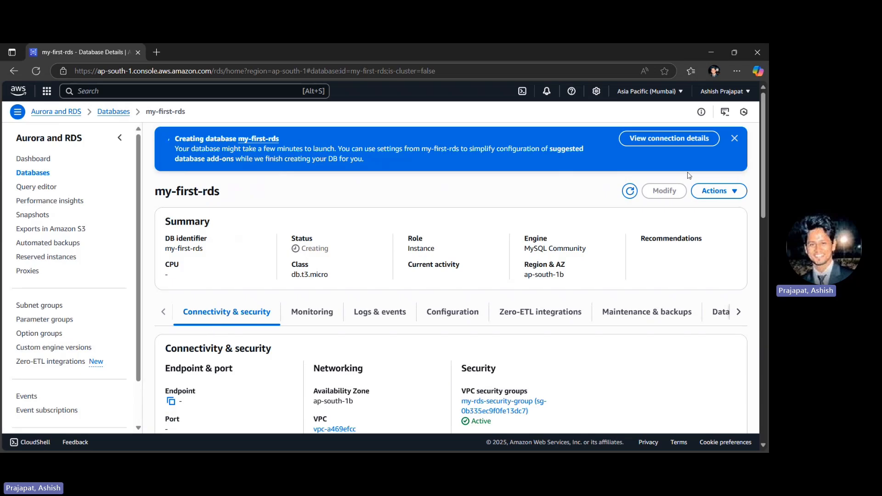
- Try to delete the my-first-rds instance with automated backup retention turned off, entering "delete me" as the written consent
{"action": "left_click", "coordinate": [713, 192]}
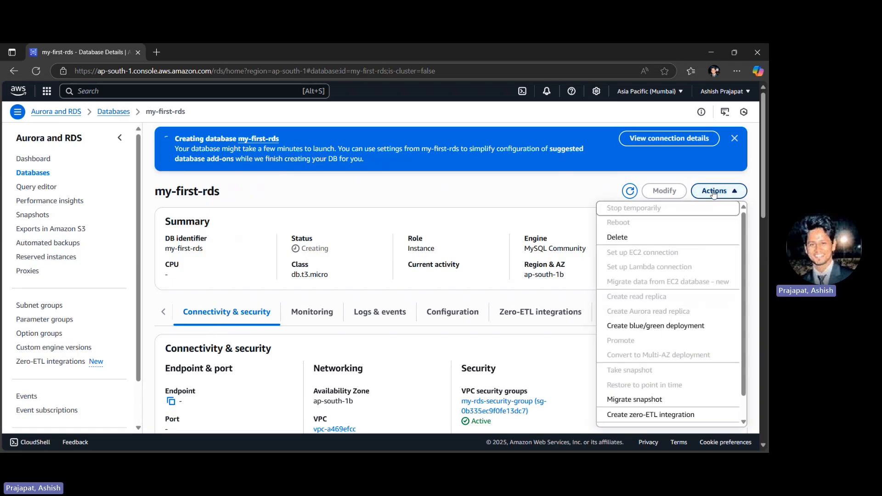
{"action": "left_click", "coordinate": [646, 238]}
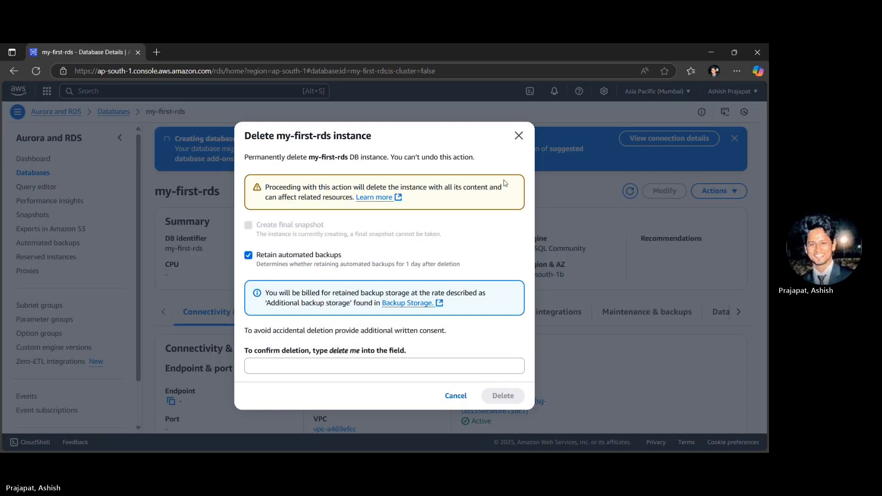
{"action": "left_click", "coordinate": [317, 256]}
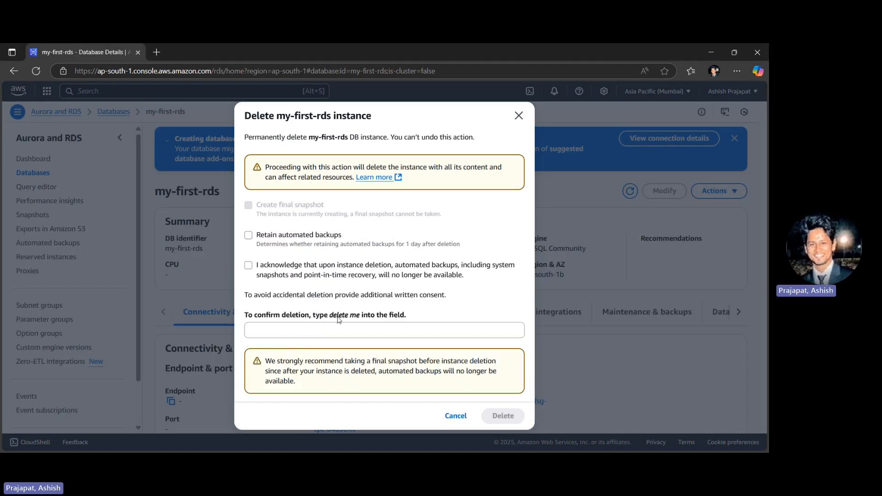
{"action": "double_click", "coordinate": [339, 317]}
{"action": "left_click", "coordinate": [315, 333]}
{"action": "type", "text": "delete me"}
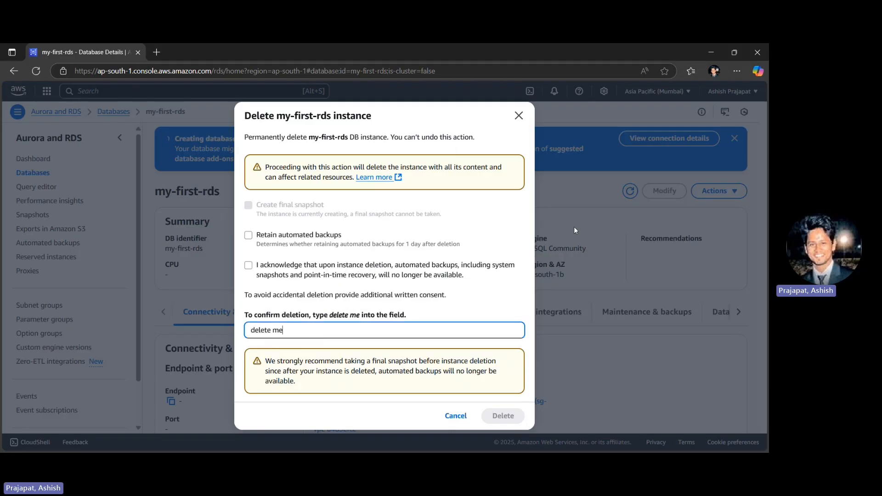
{"action": "left_click", "coordinate": [501, 408]}
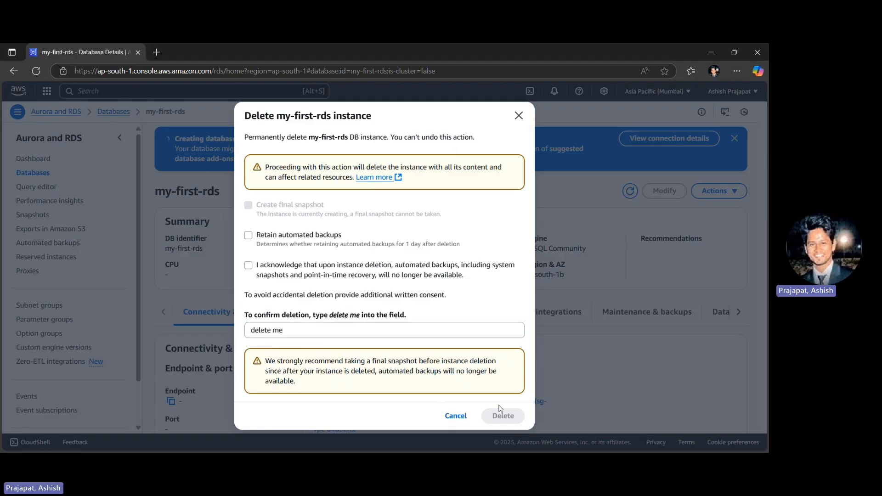